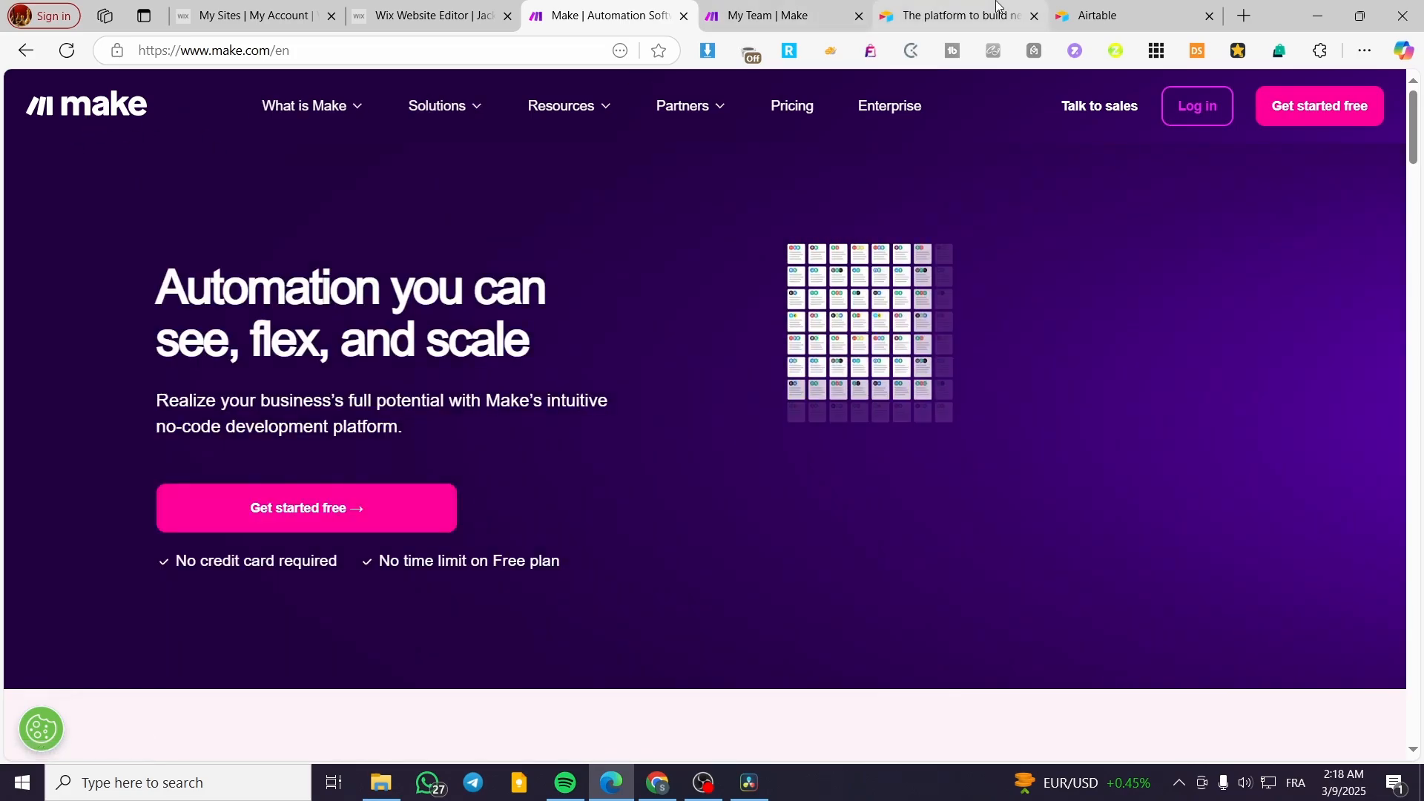
left_click(918, 6)
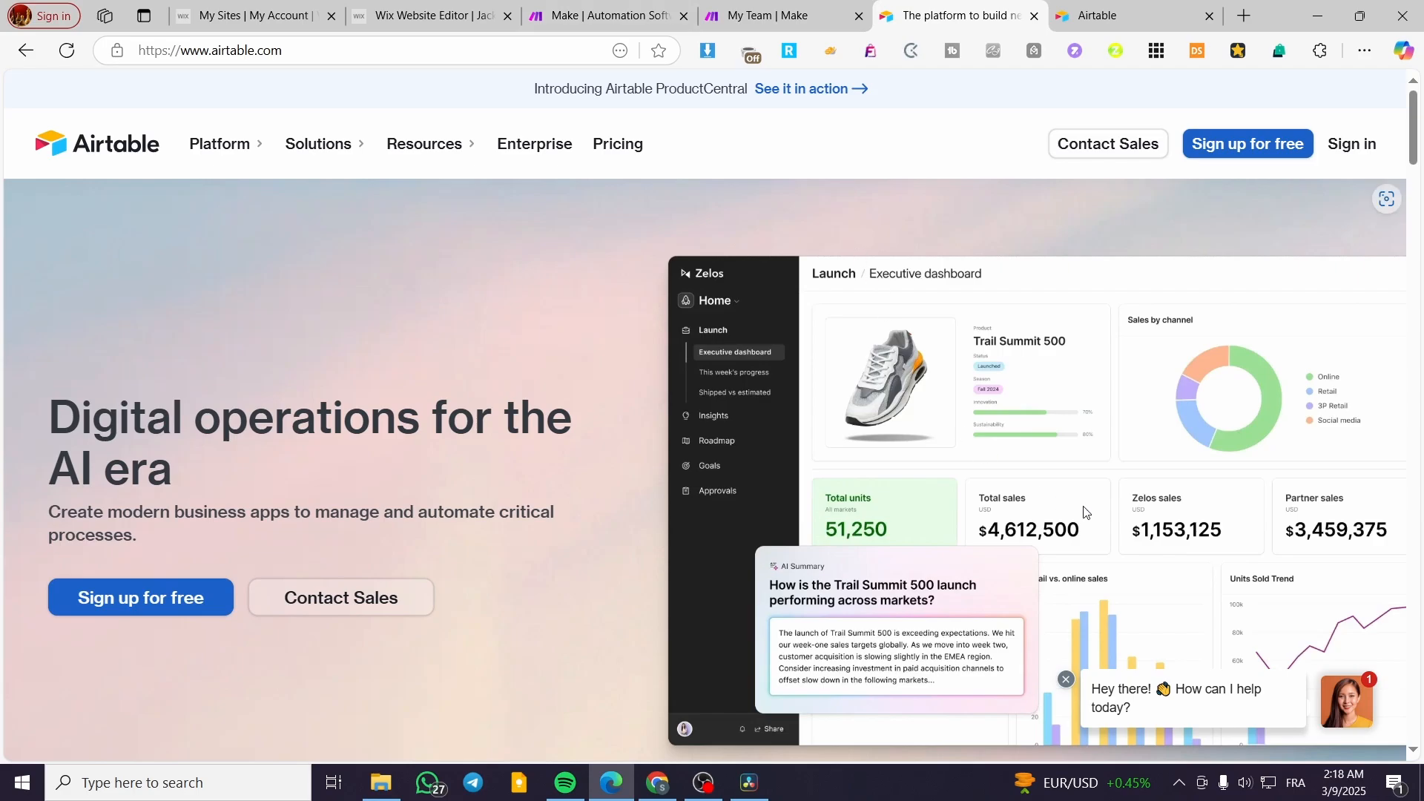
left_click(1088, 6)
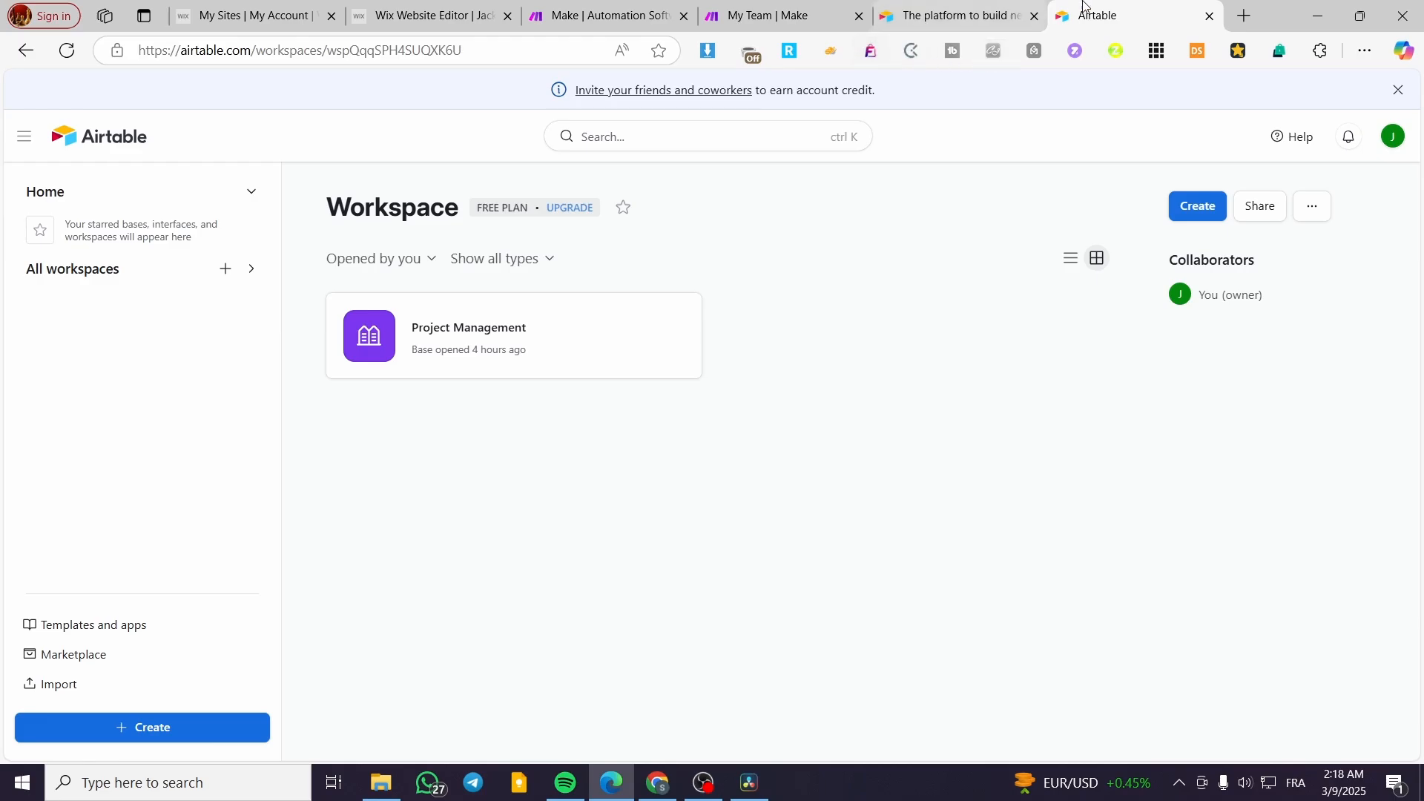
left_click(764, 8)
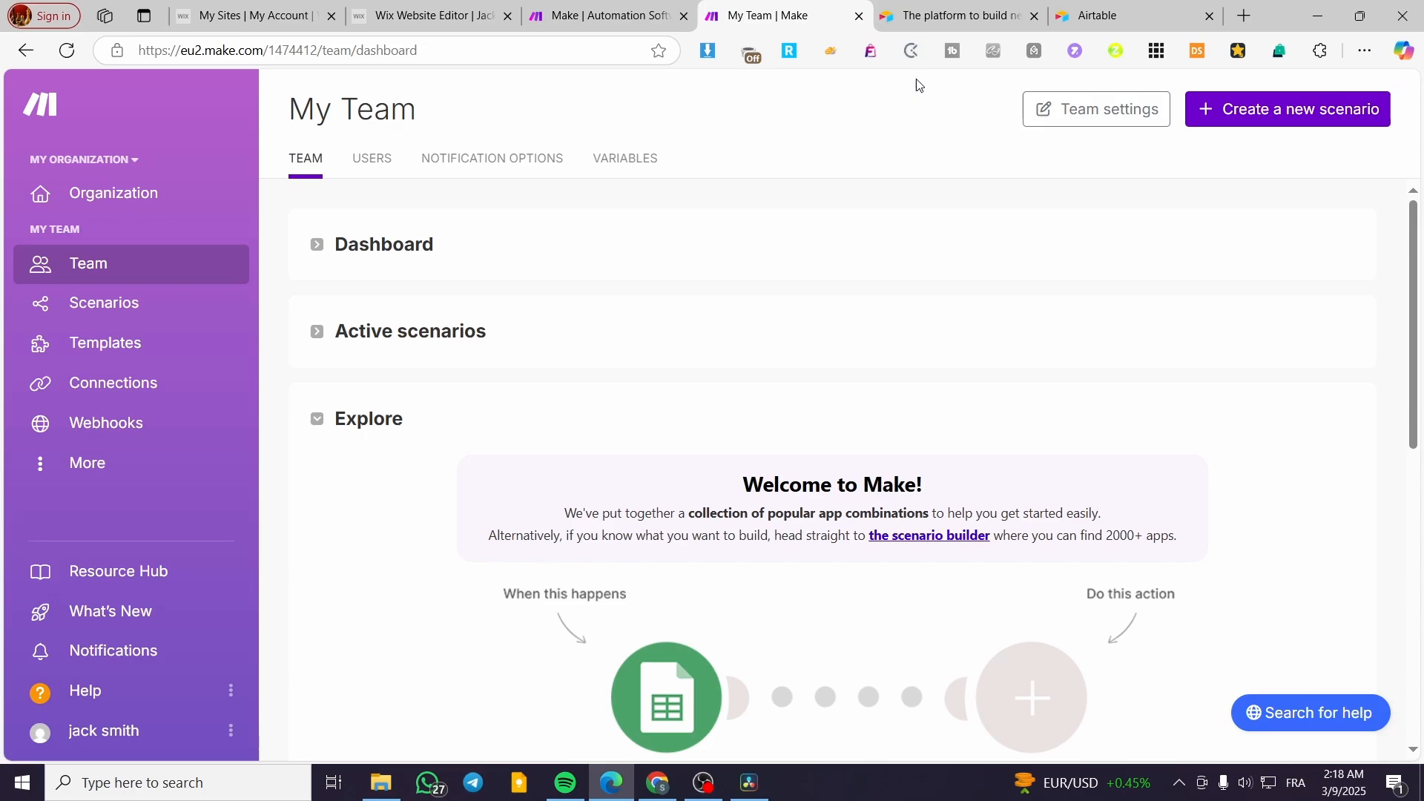
Switch to the Airtable workspace and open the account overview page
left_click(1109, 15)
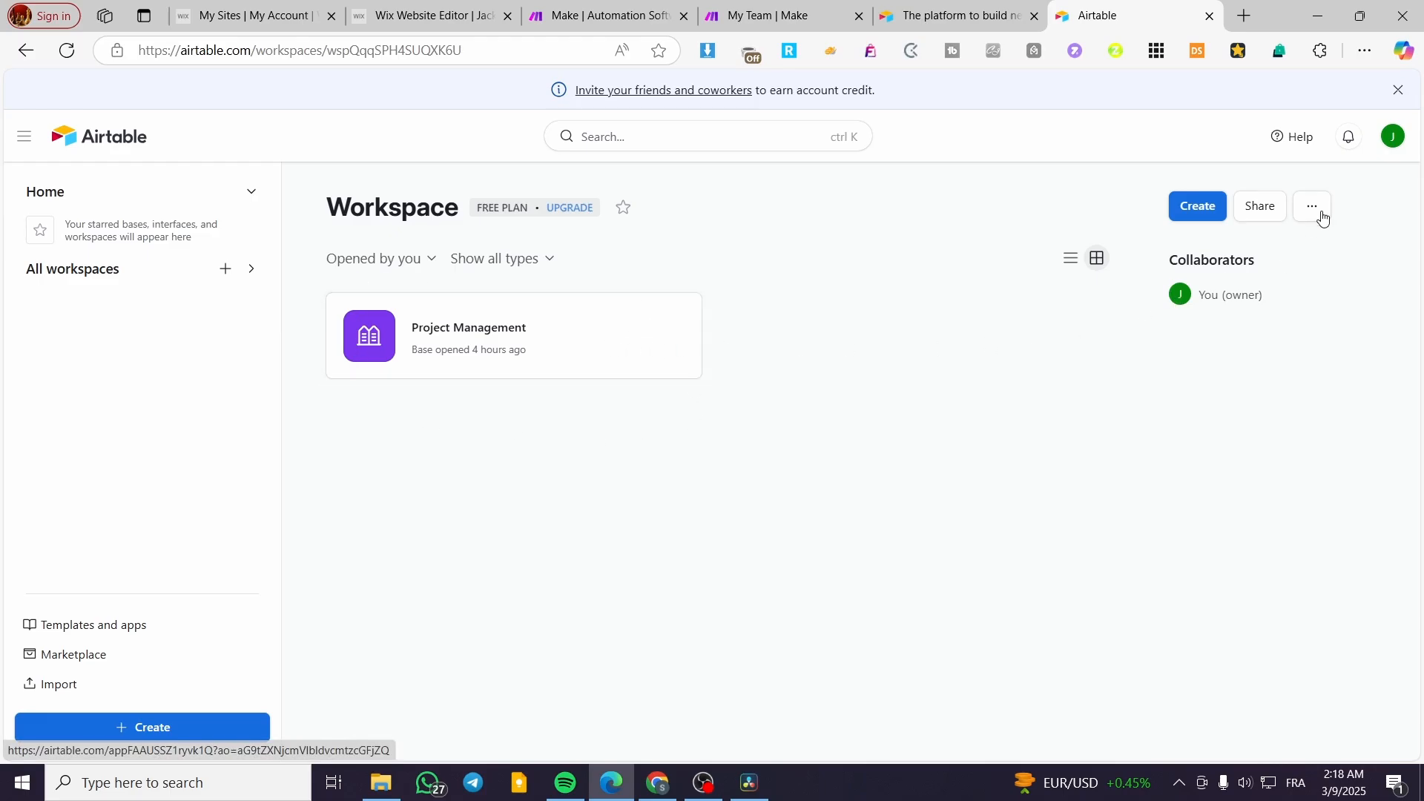
left_click(1390, 140)
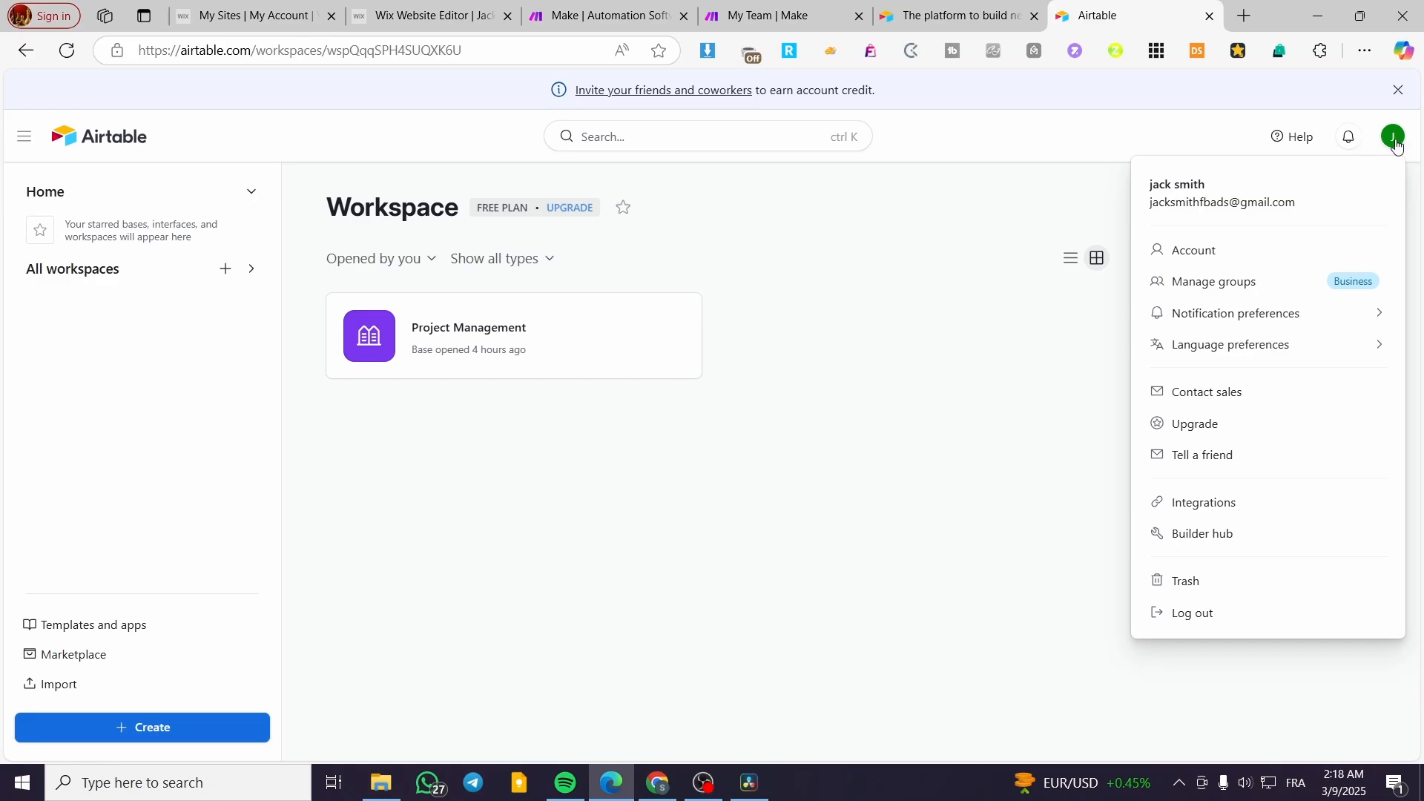
left_click(1227, 256)
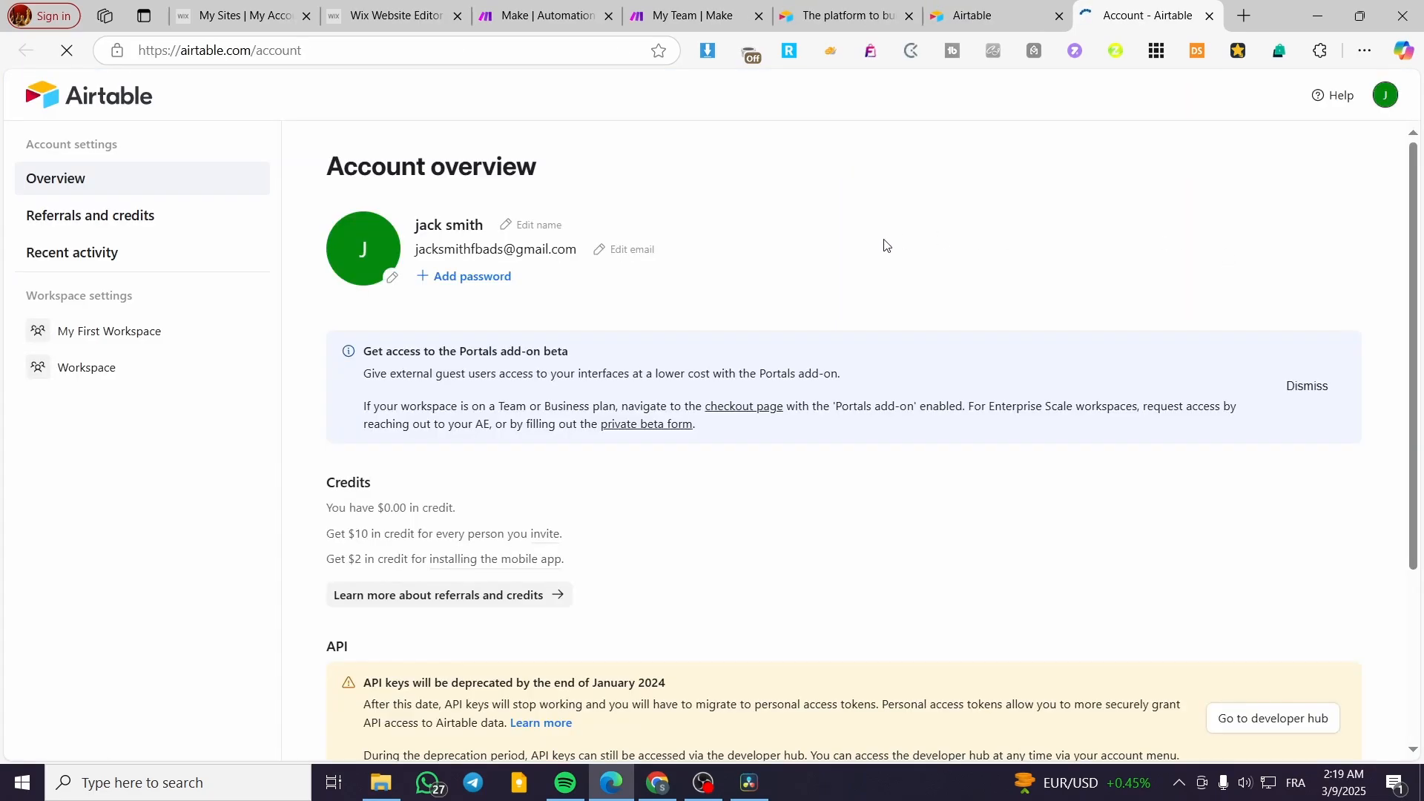
Start a new personal access token from the account's API section and name it "Make.com Token"
scroll(920, 249, "down", 3)
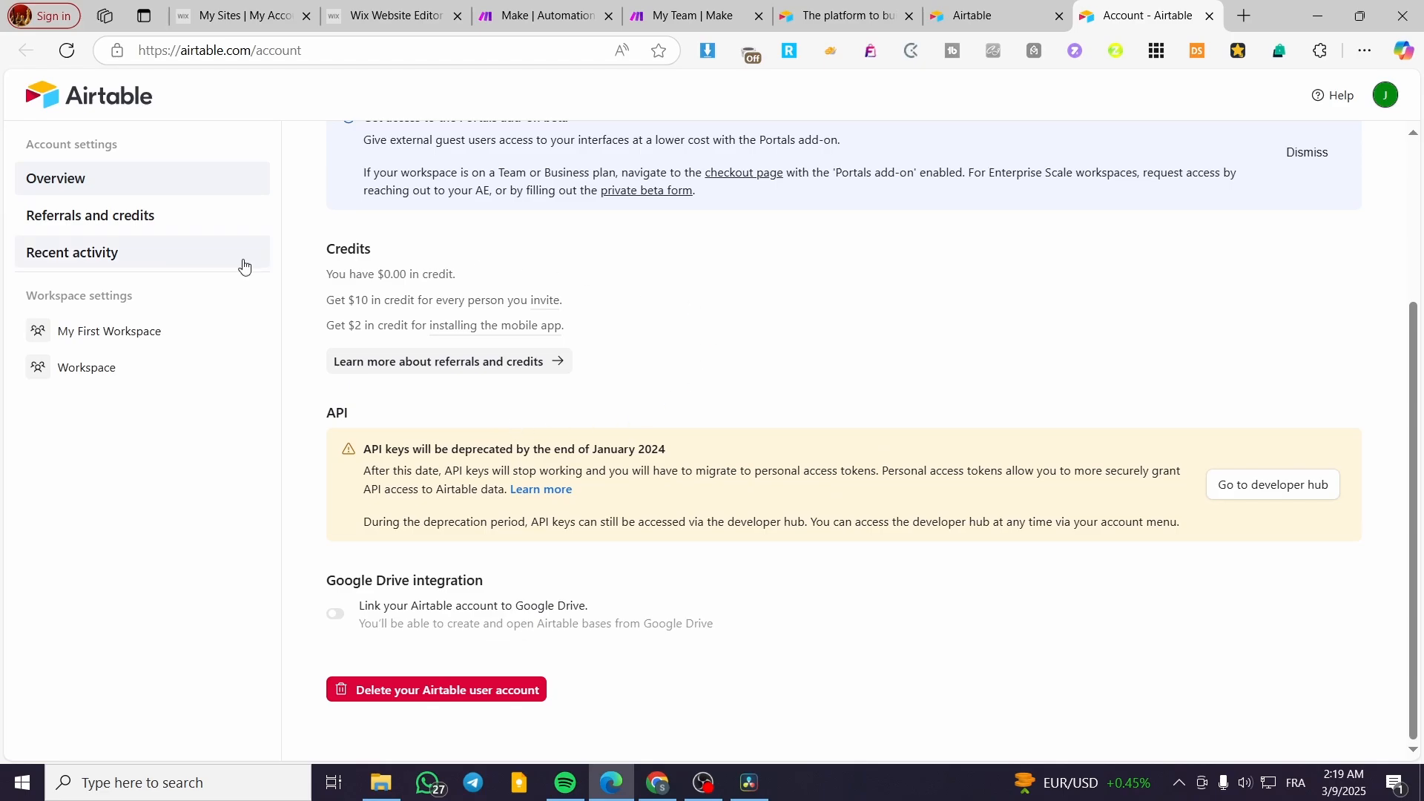
left_click_drag(357, 416, 328, 415)
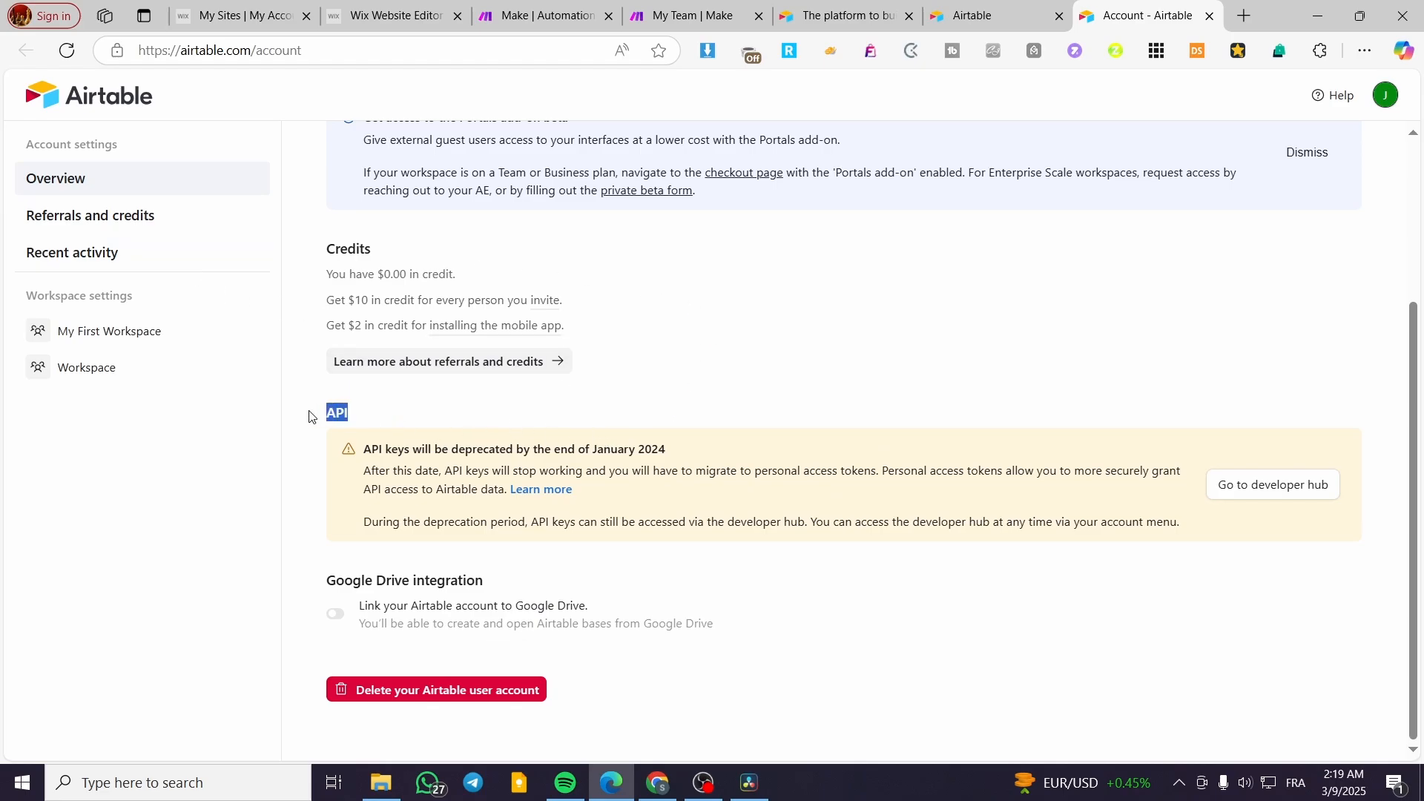
left_click(404, 421)
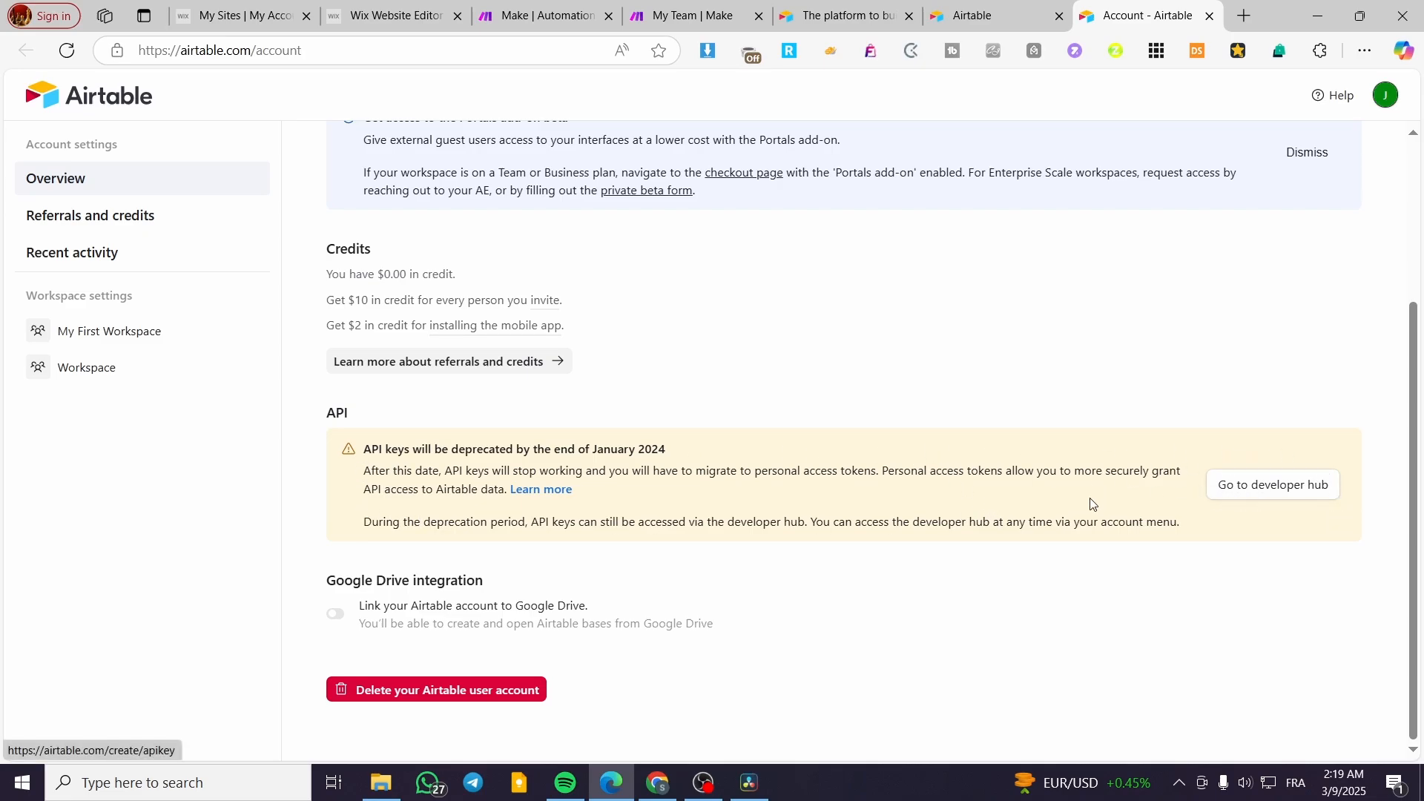
left_click(1265, 487)
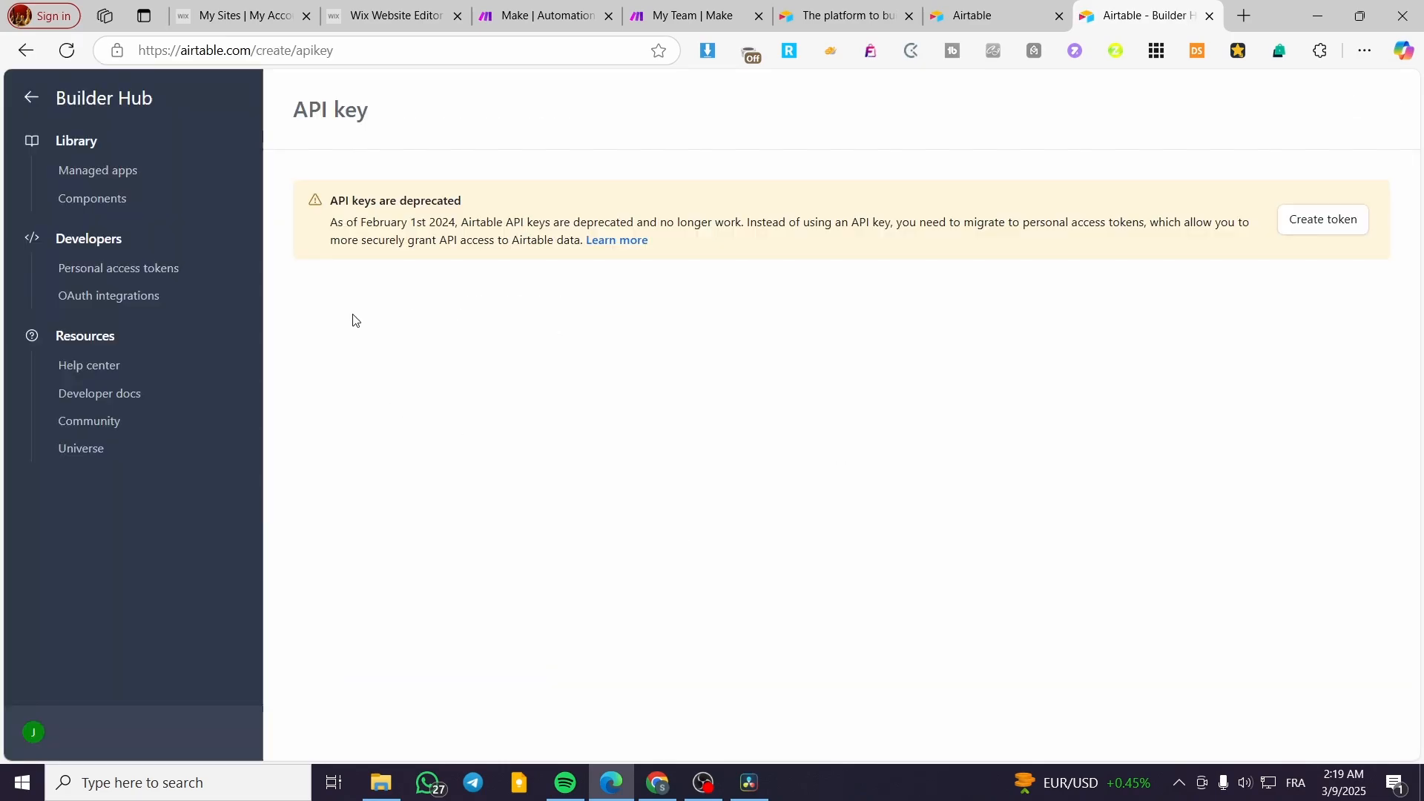
left_click(1310, 219)
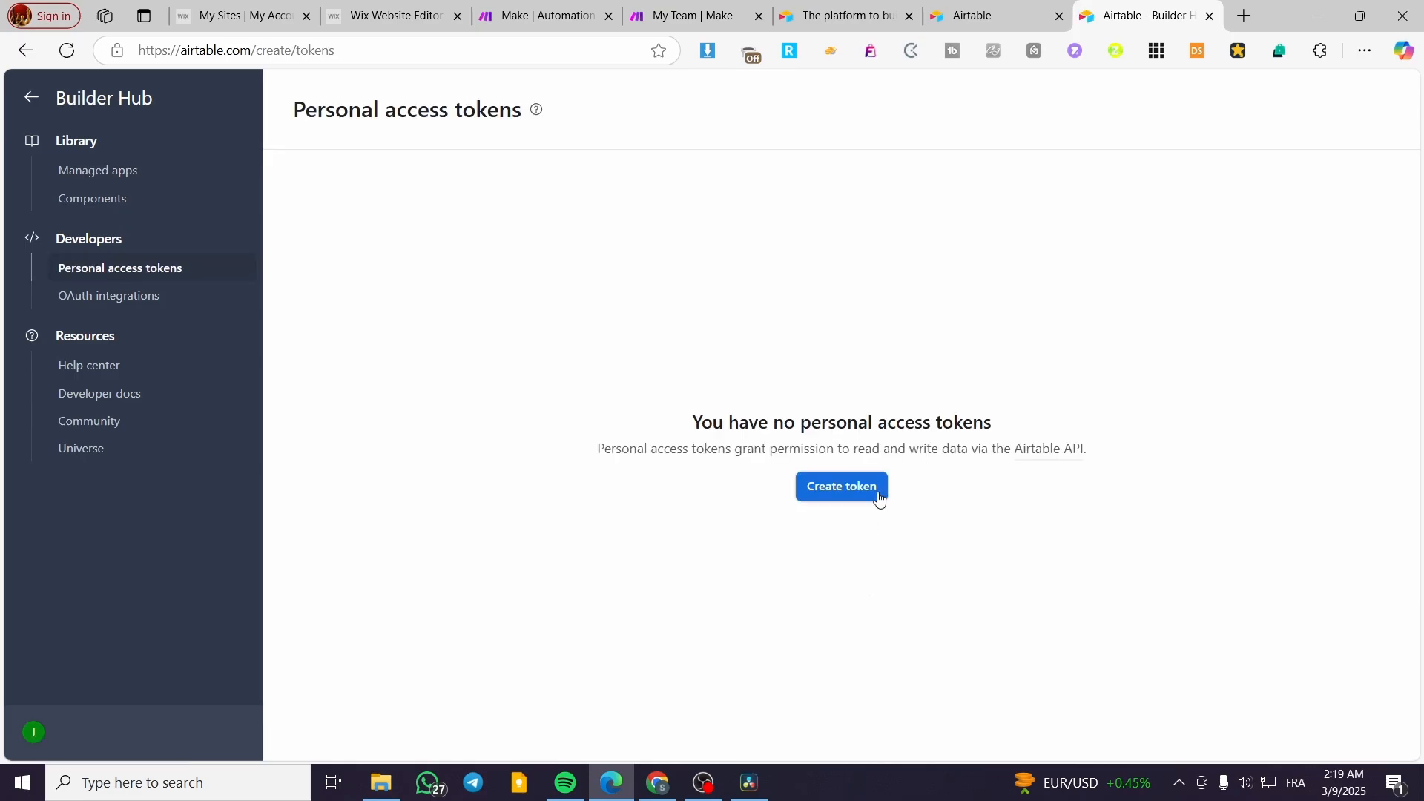
left_click(880, 499)
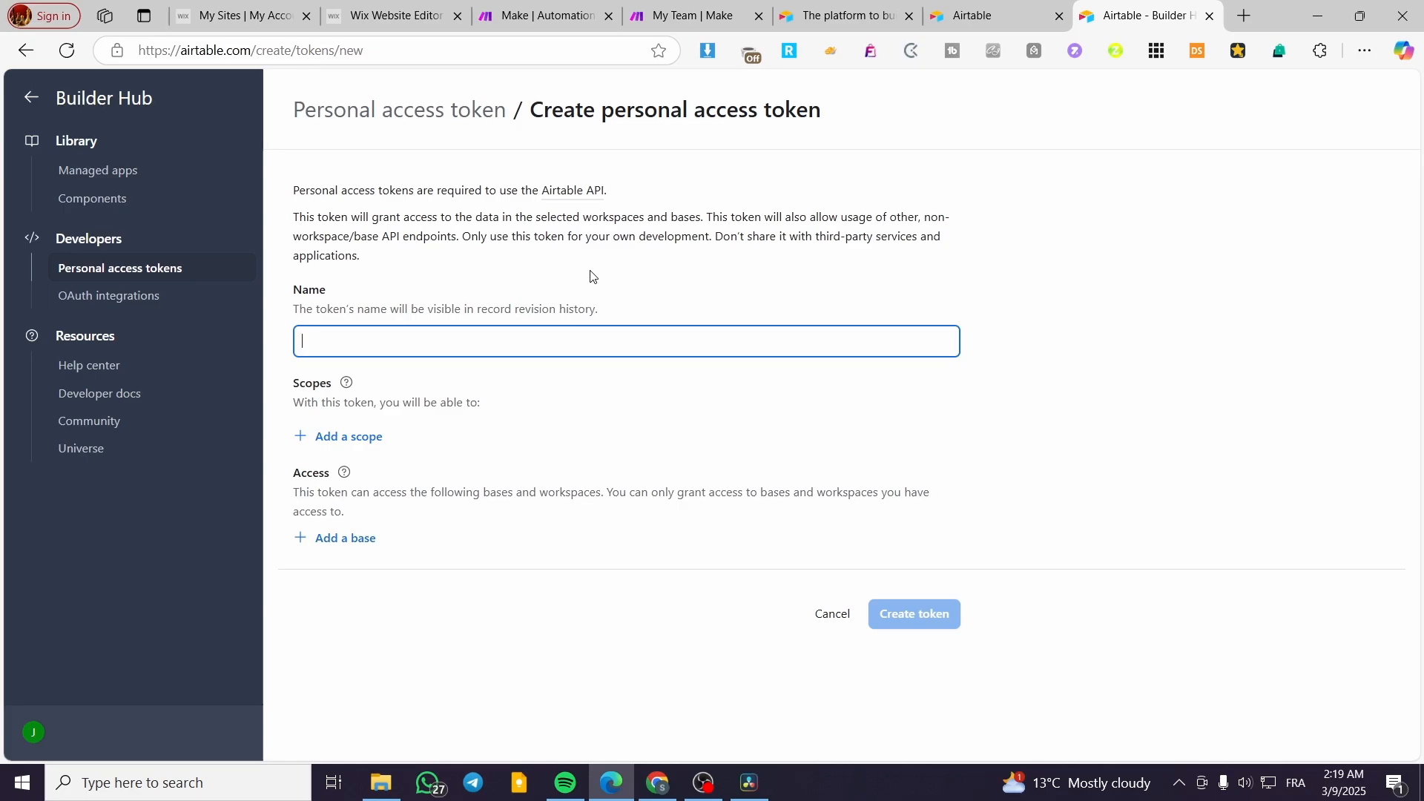
type("ake Toke")
type(".com")
Add the scopes data.records:read, data.records:write and schema.bases:read to the token
left_click(364, 444)
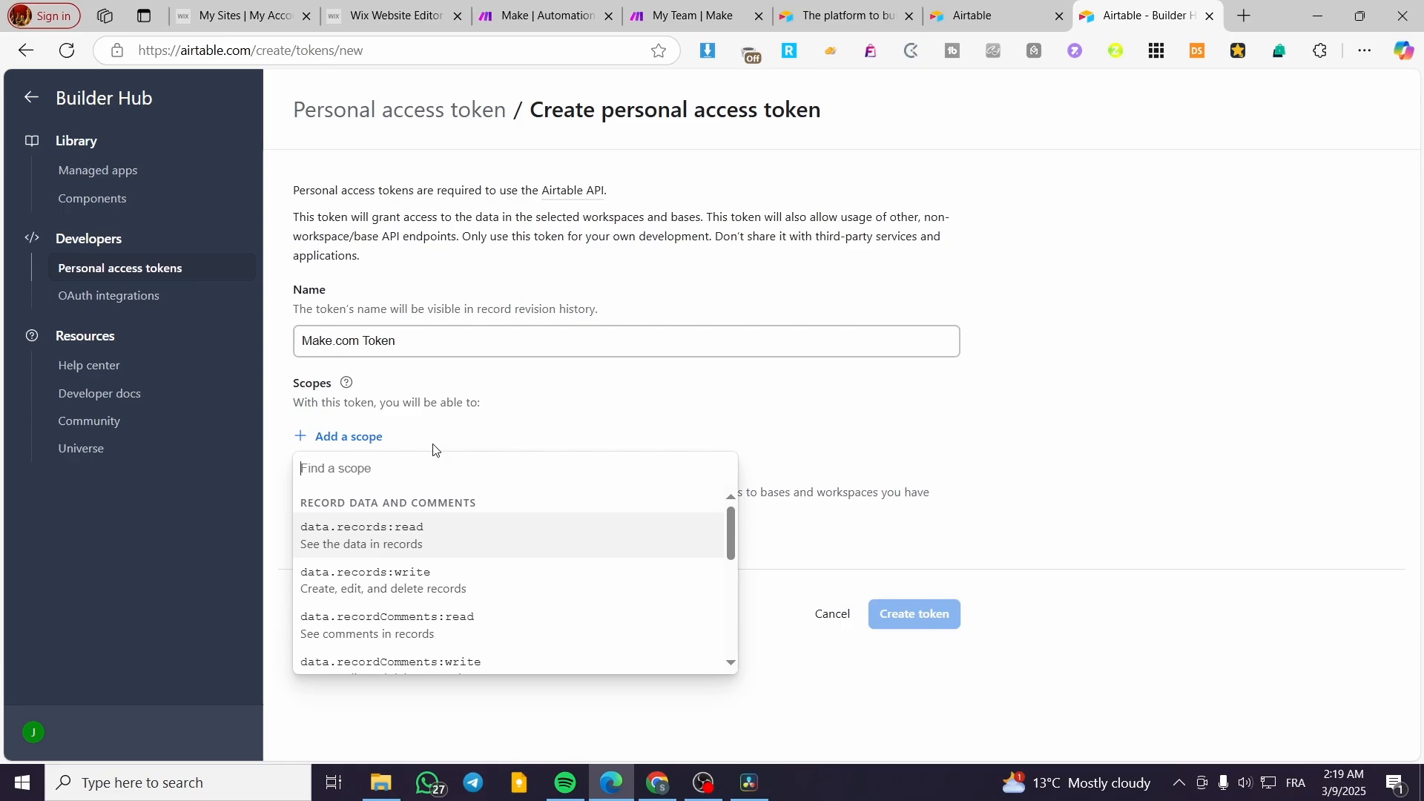
type("read")
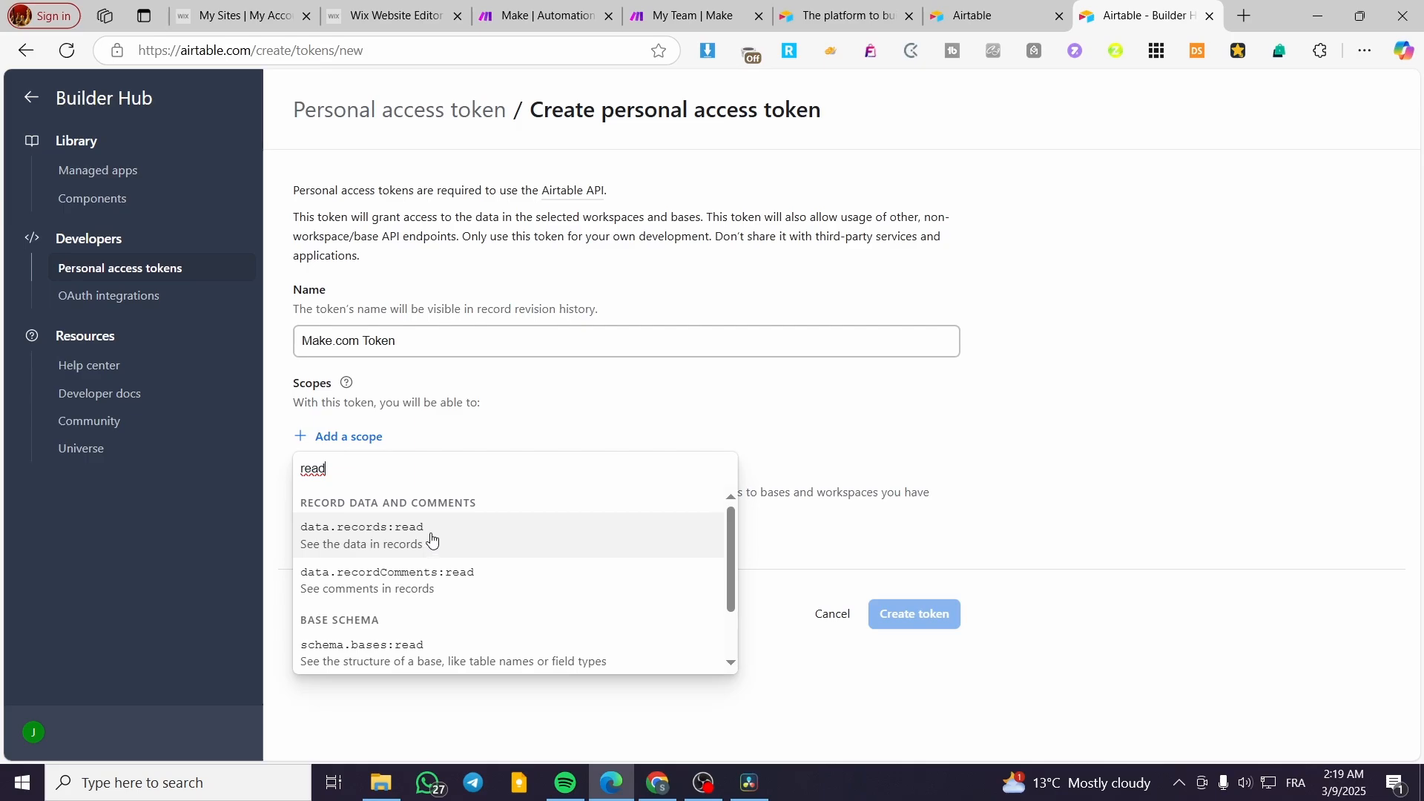
left_click(496, 543)
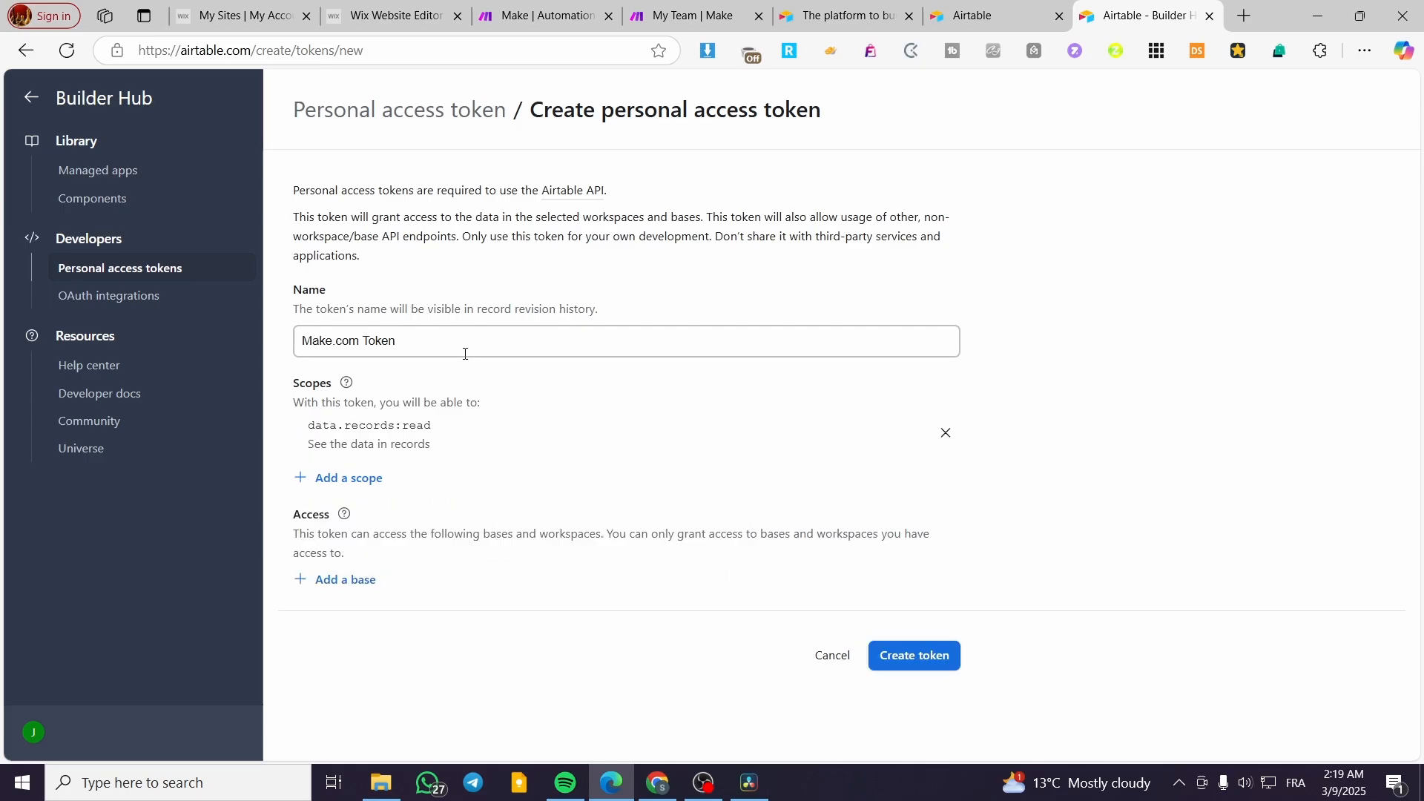
left_click(373, 479)
type("write")
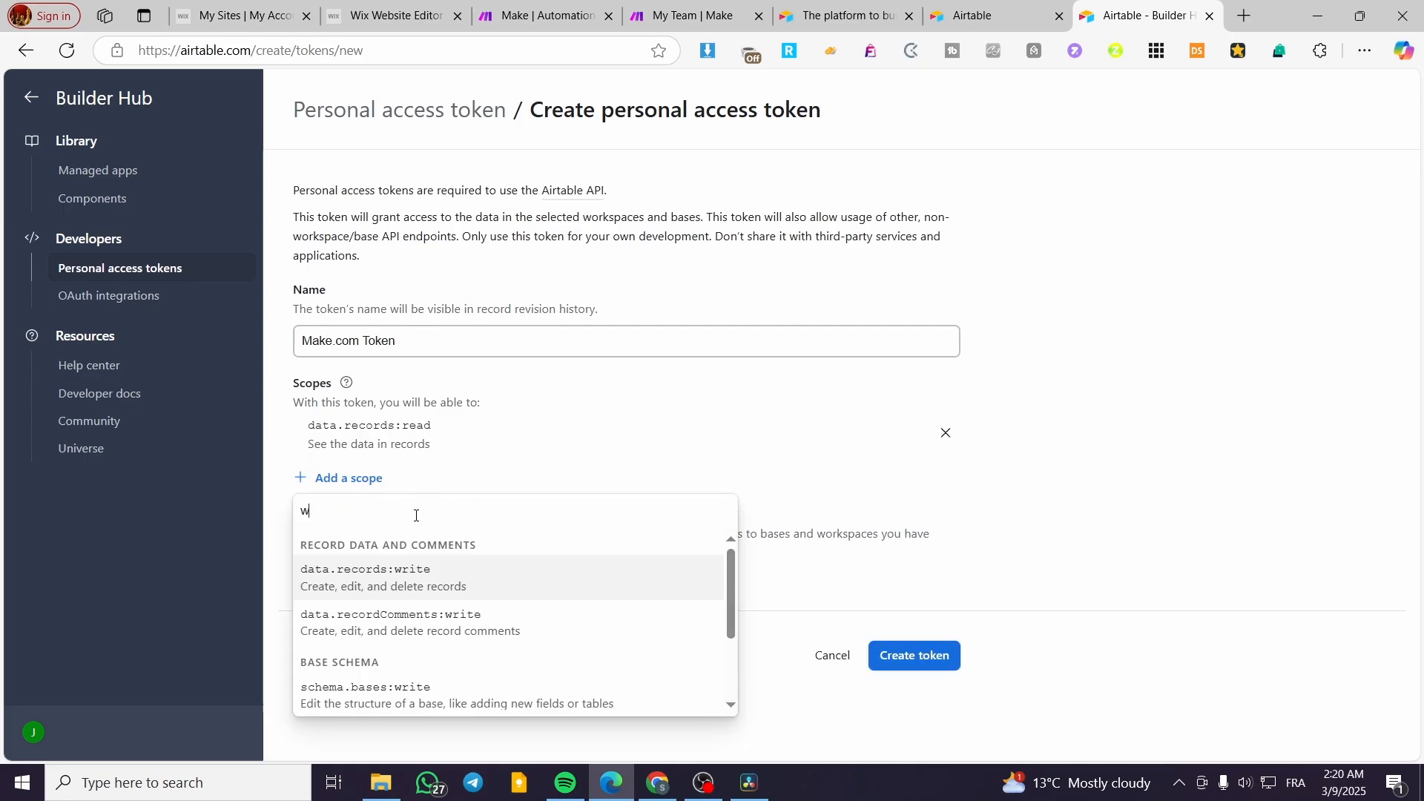
left_click(330, 586)
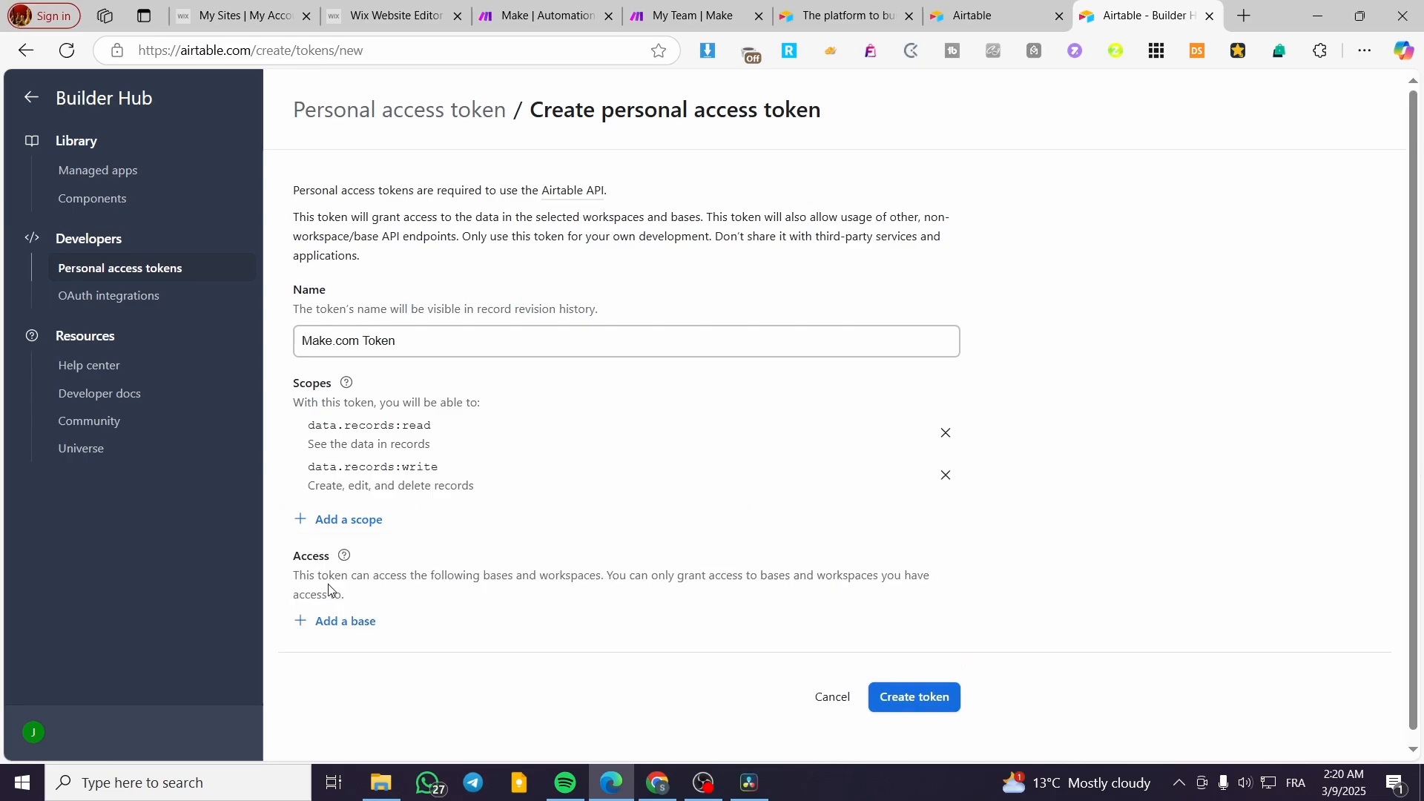
left_click(346, 521)
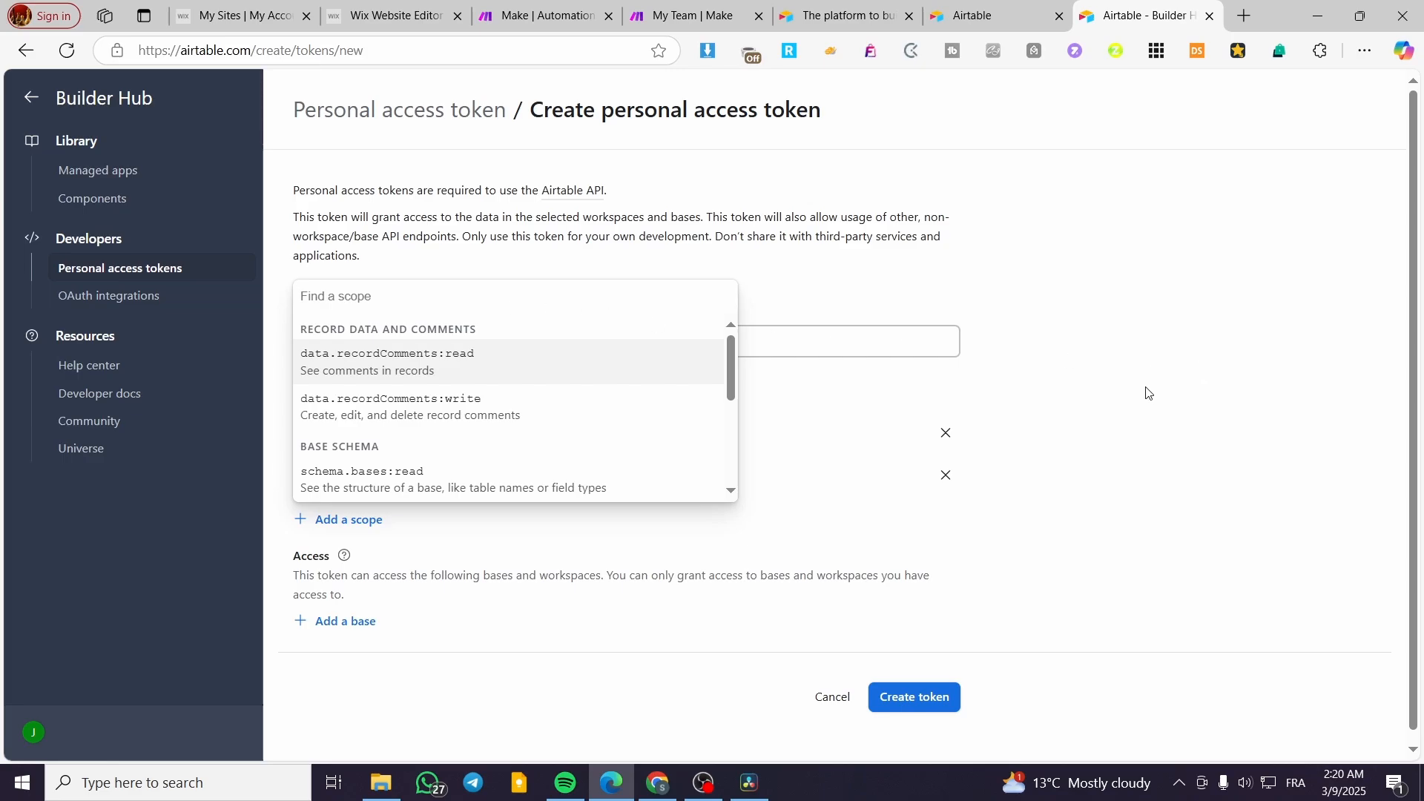
left_click(349, 521)
left_click(349, 522)
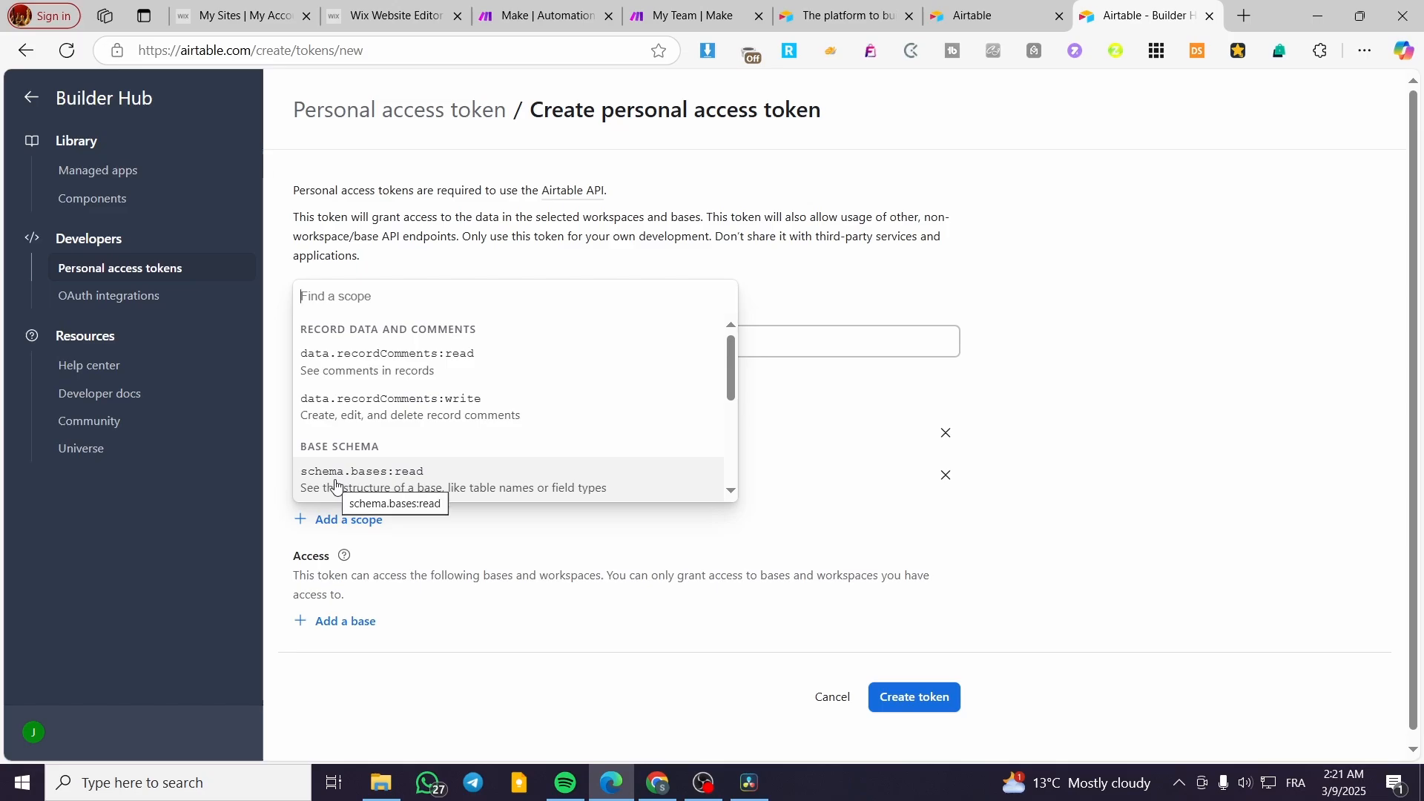
left_click(393, 484)
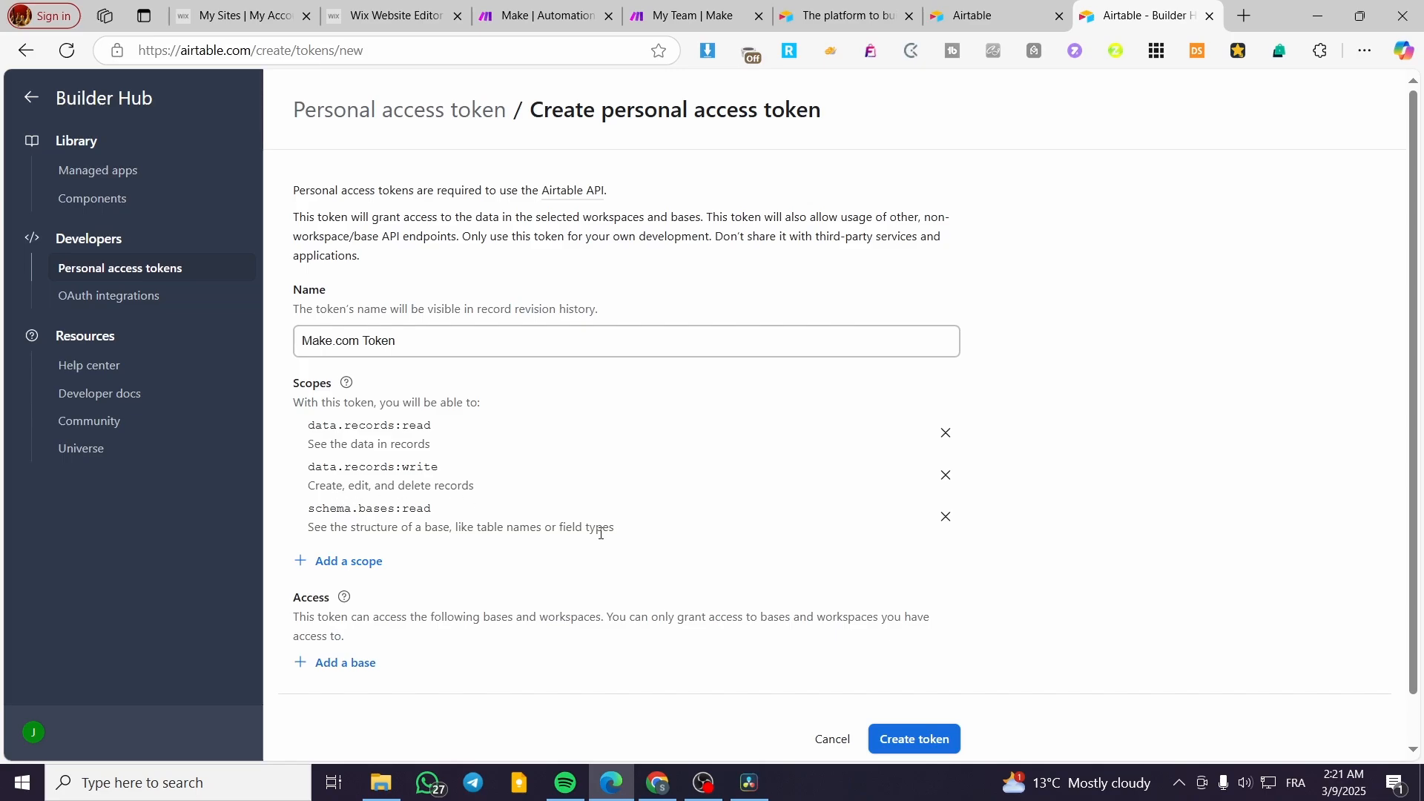
Grant the token access to the Project Management base under My First Workspace
scroll(420, 595, "down", 1)
left_click(365, 613)
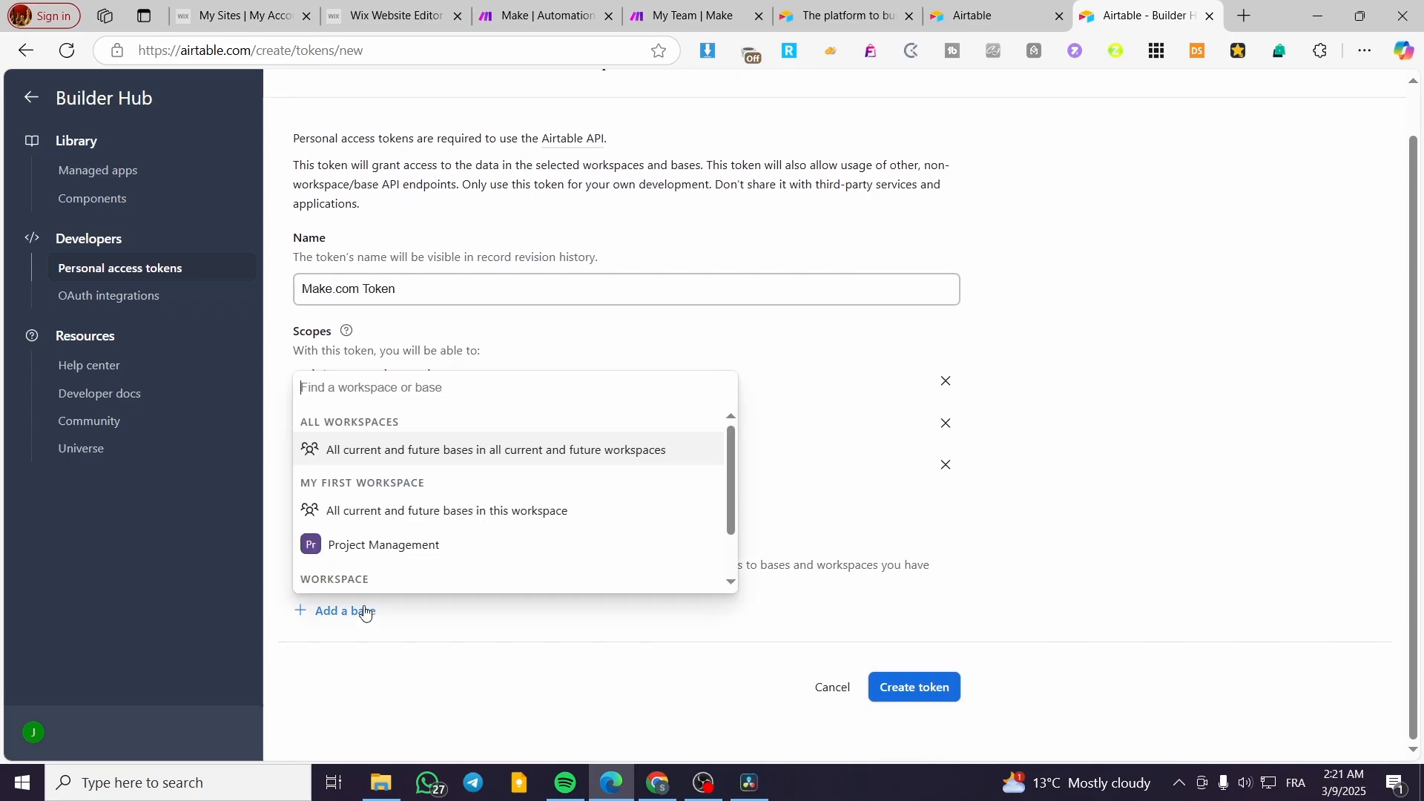
scroll(528, 561, "down", 1)
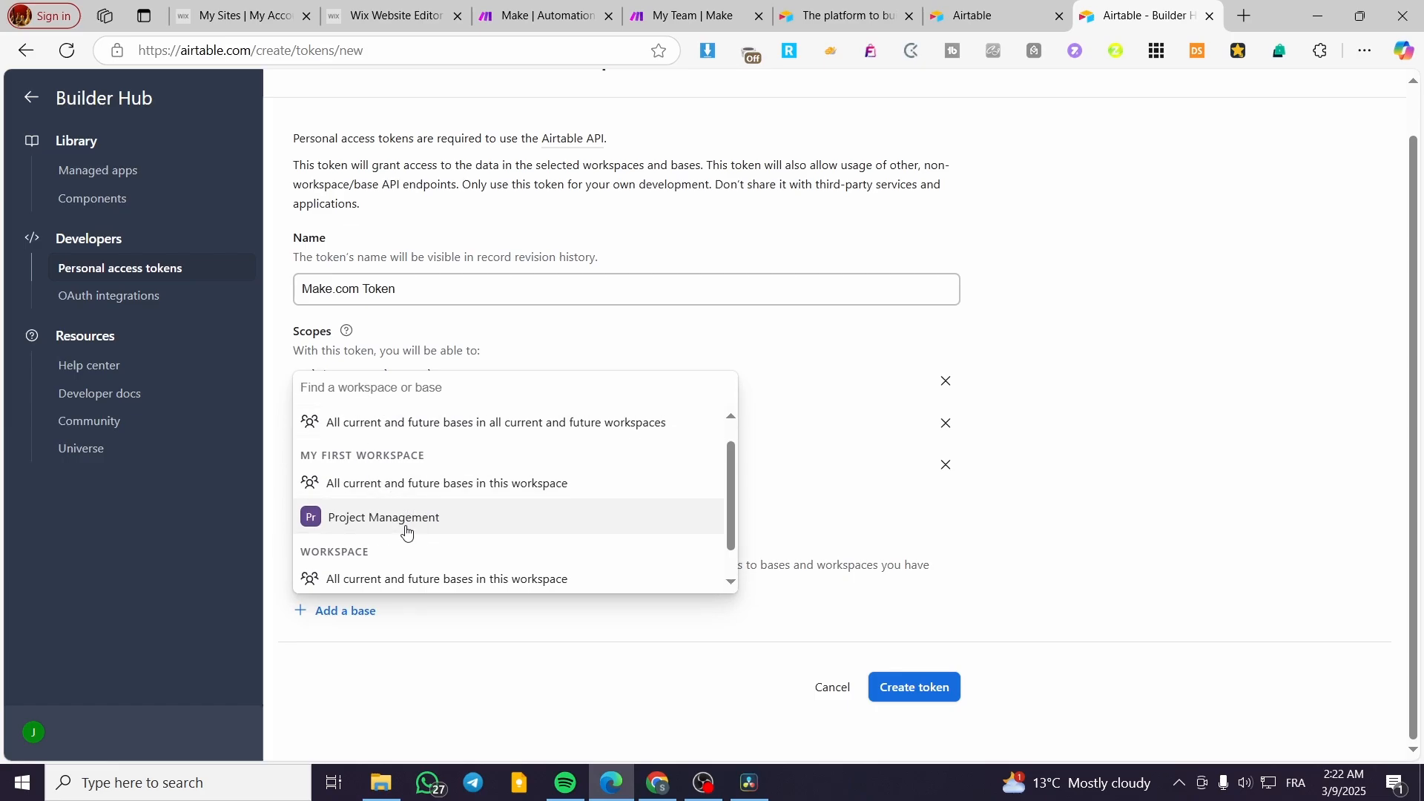
left_click(407, 531)
Create the personal access token and copy it to the clipboard
scroll(896, 623, "down", 1)
left_click(913, 687)
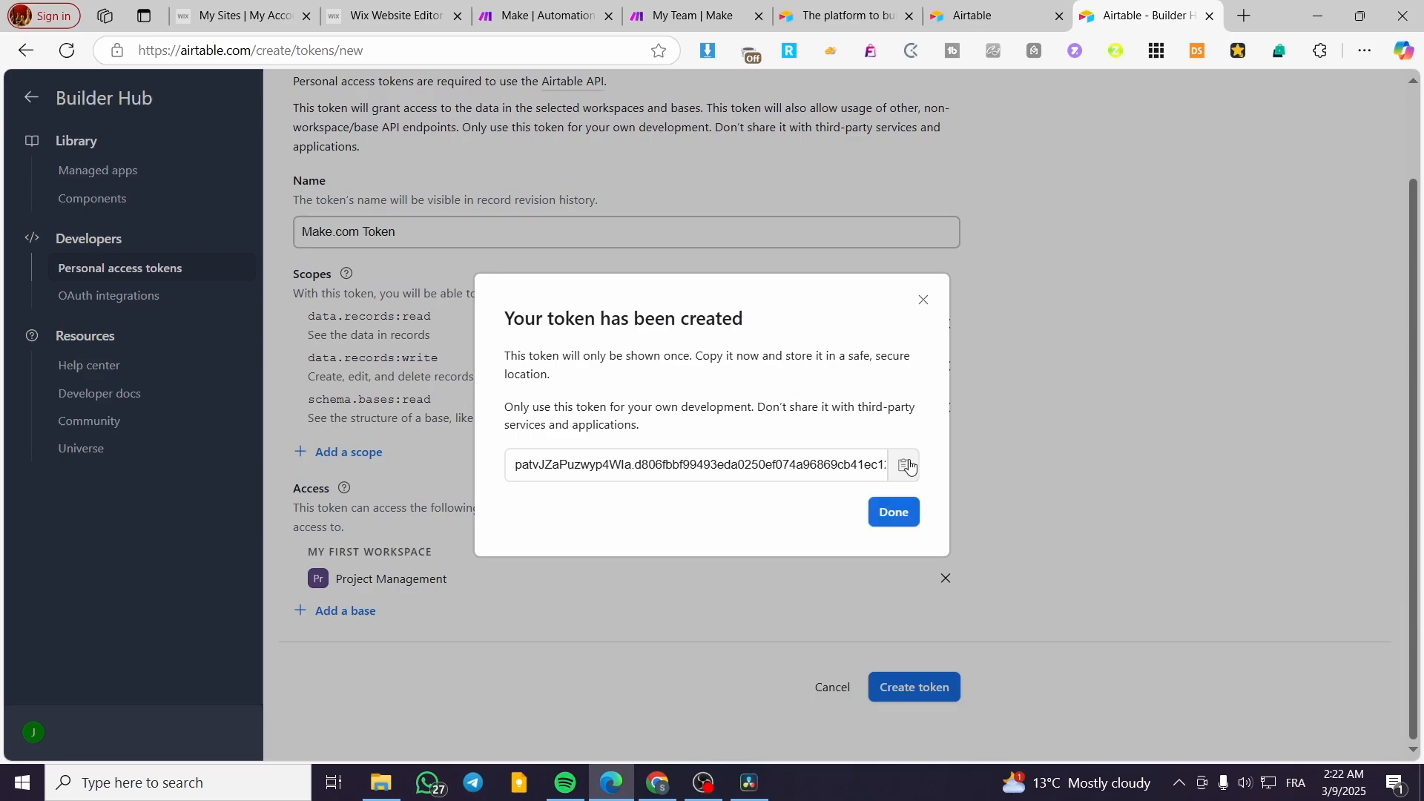
left_click(903, 466)
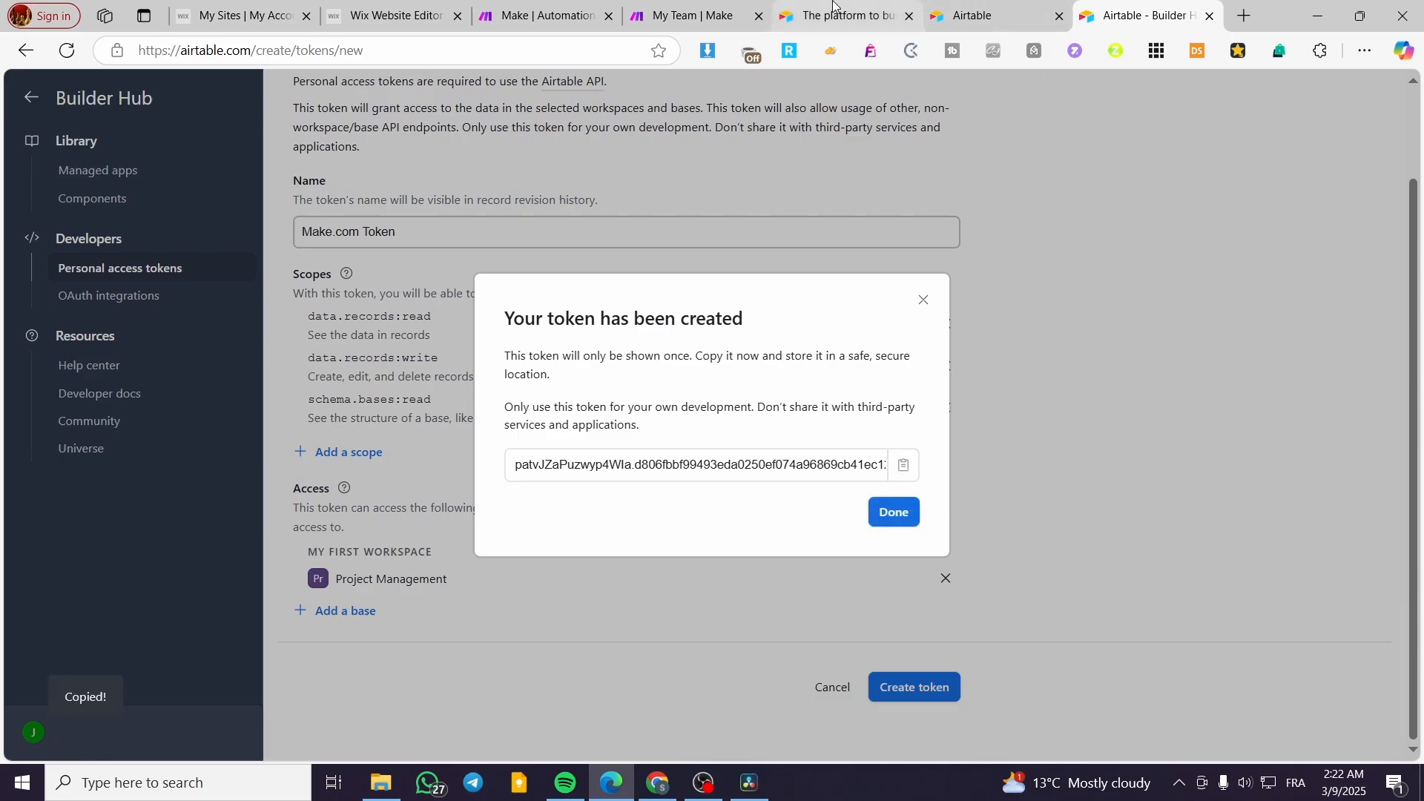
Switch to the Make team dashboard, go to its connections, and open the Scenario Builder with a new scenario
left_click(541, 11)
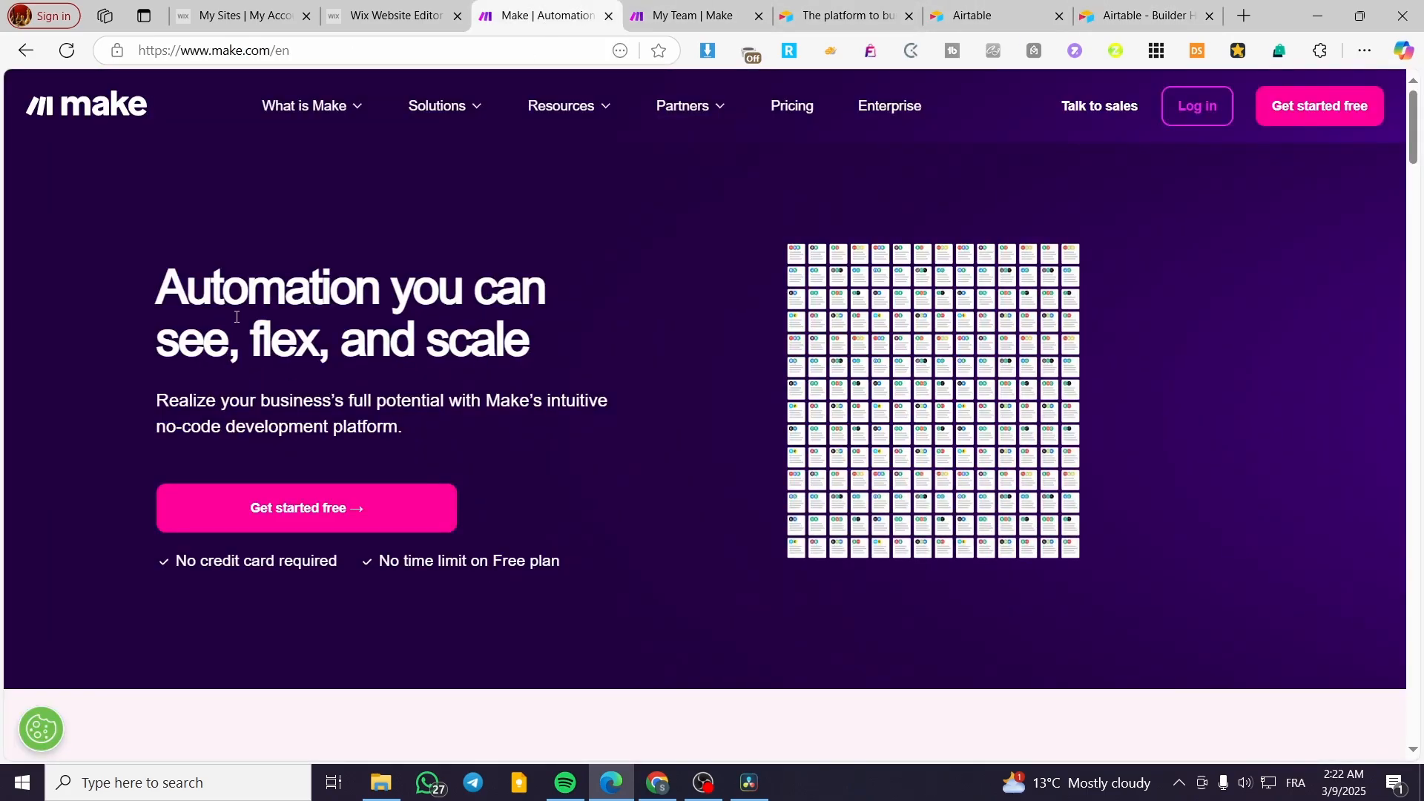
left_click(711, 9)
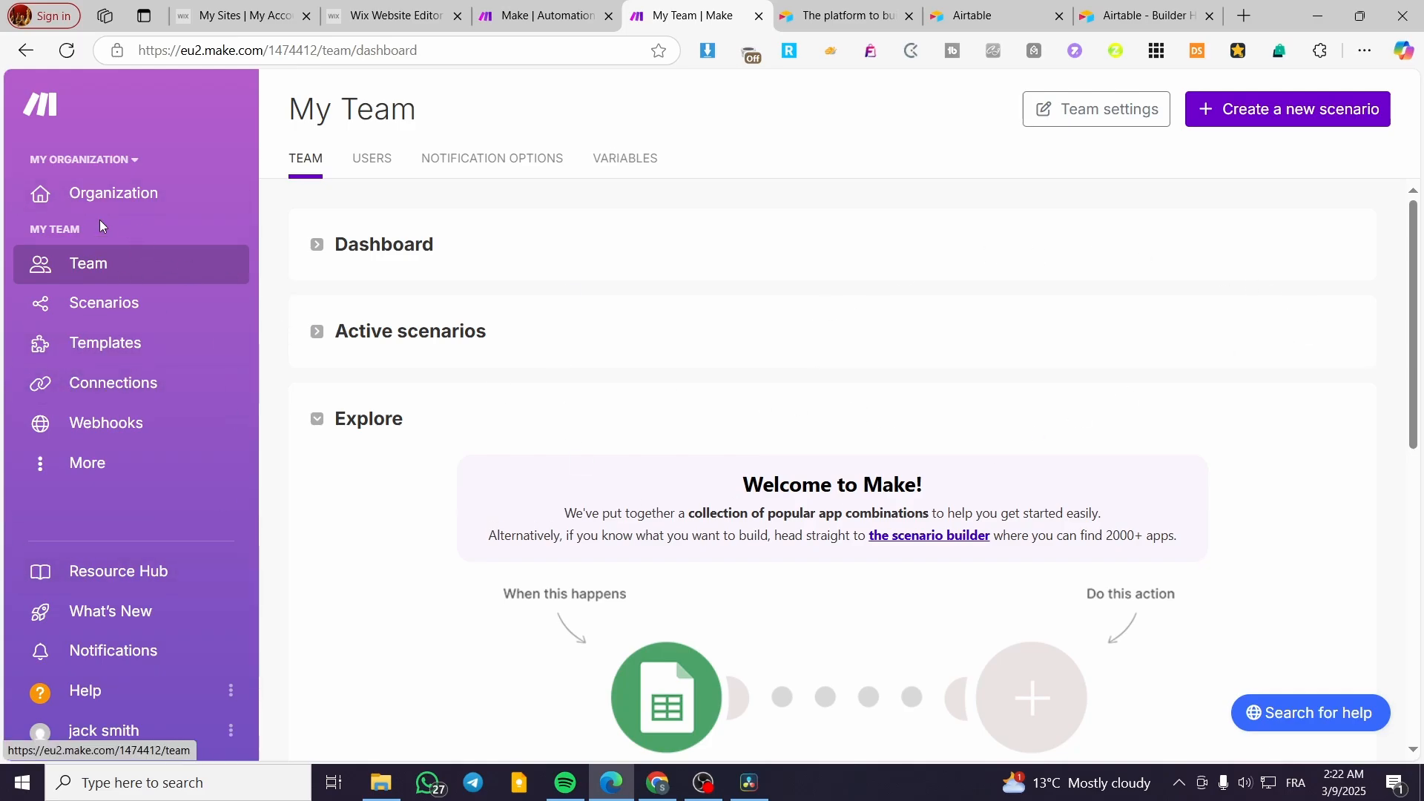
left_click(130, 386)
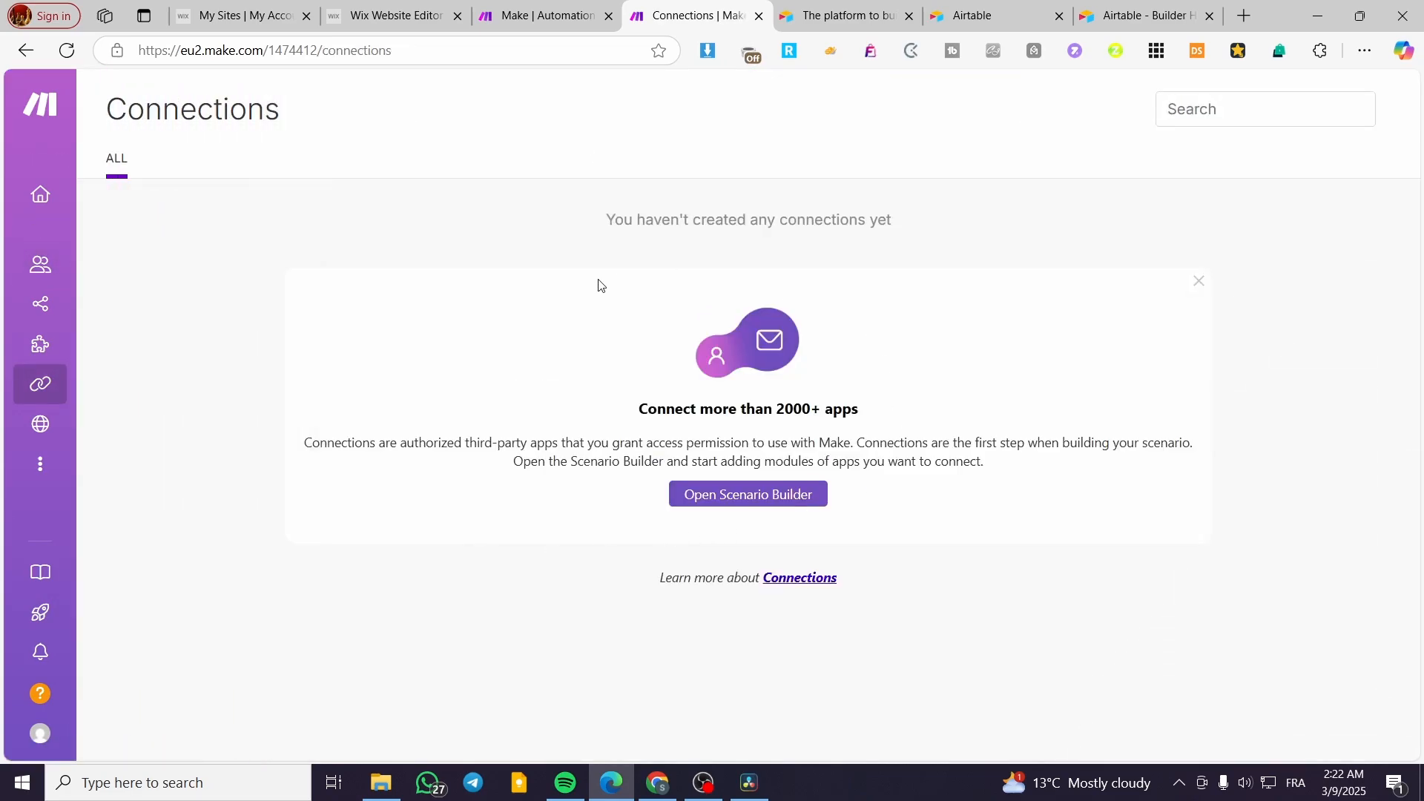
left_click(730, 495)
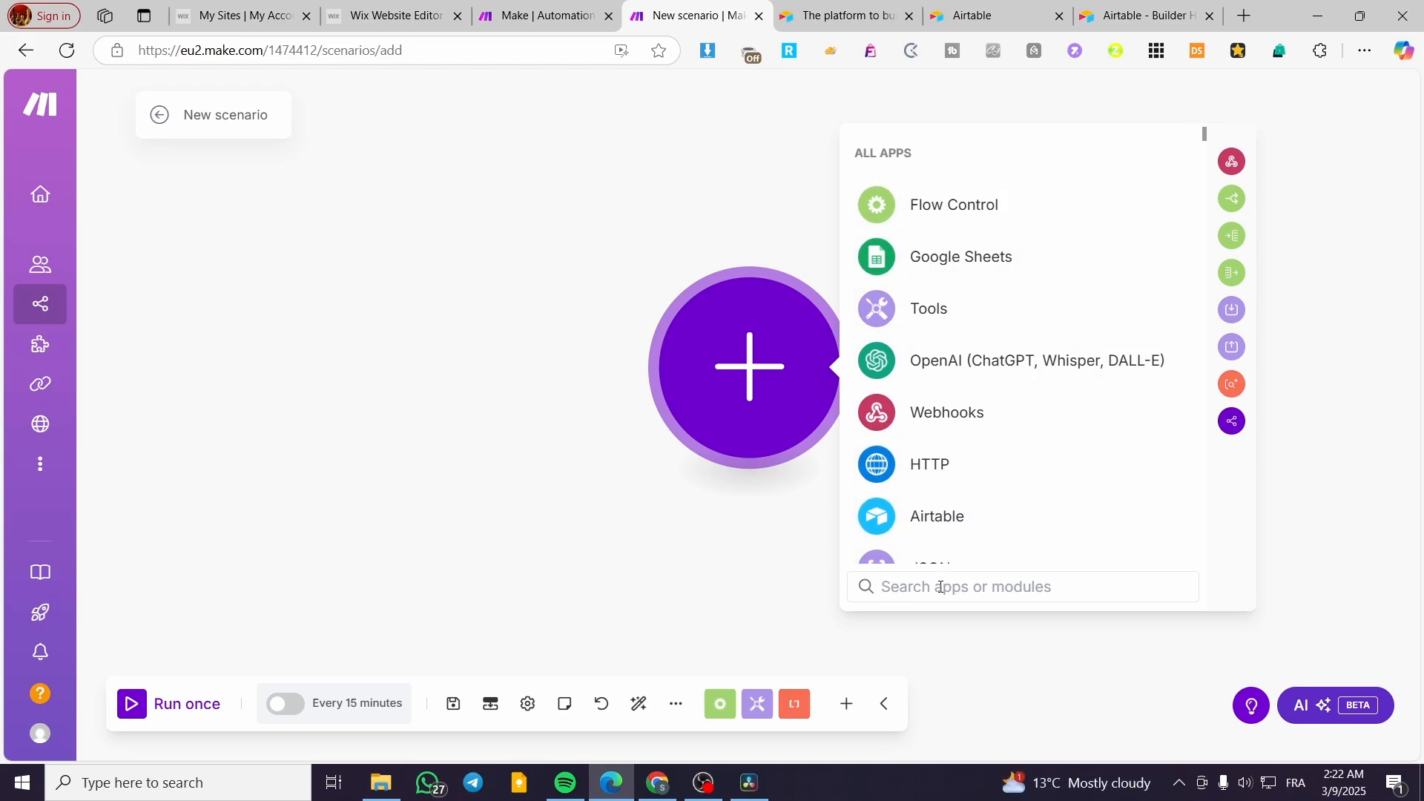
Find the Airtable app and add its Watch Responses module as the scenario's first module
type("aitab")
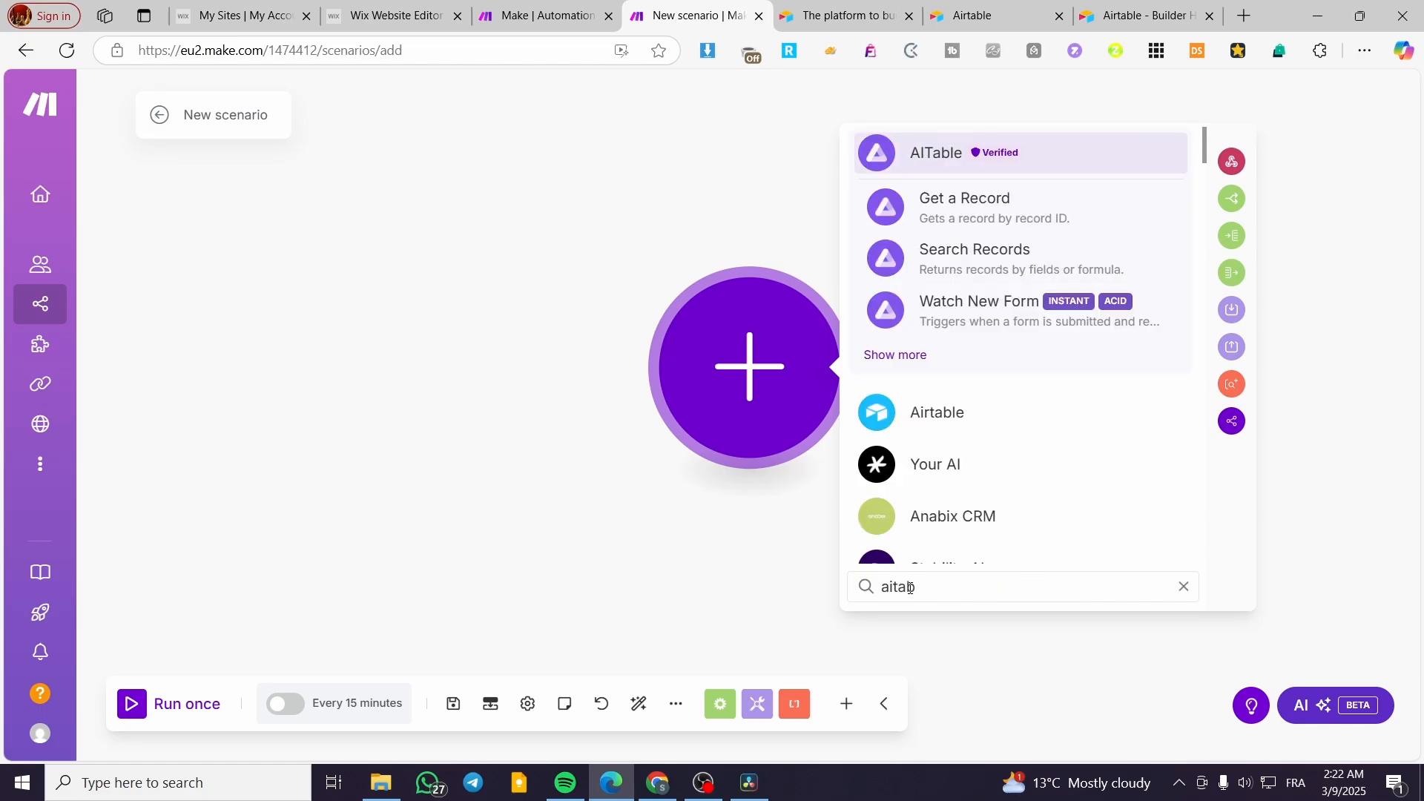
left_click(946, 413)
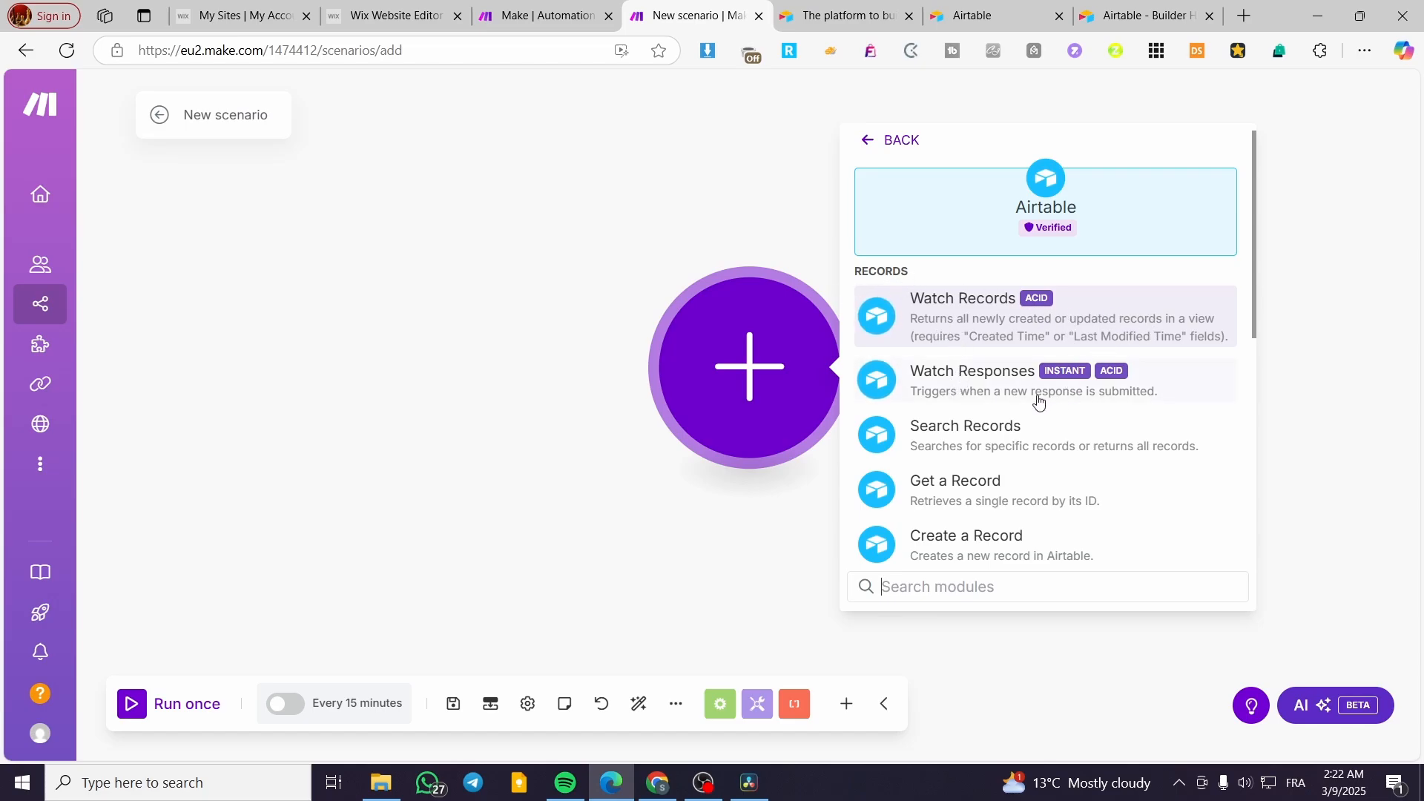
scroll(1169, 395, "down", 2)
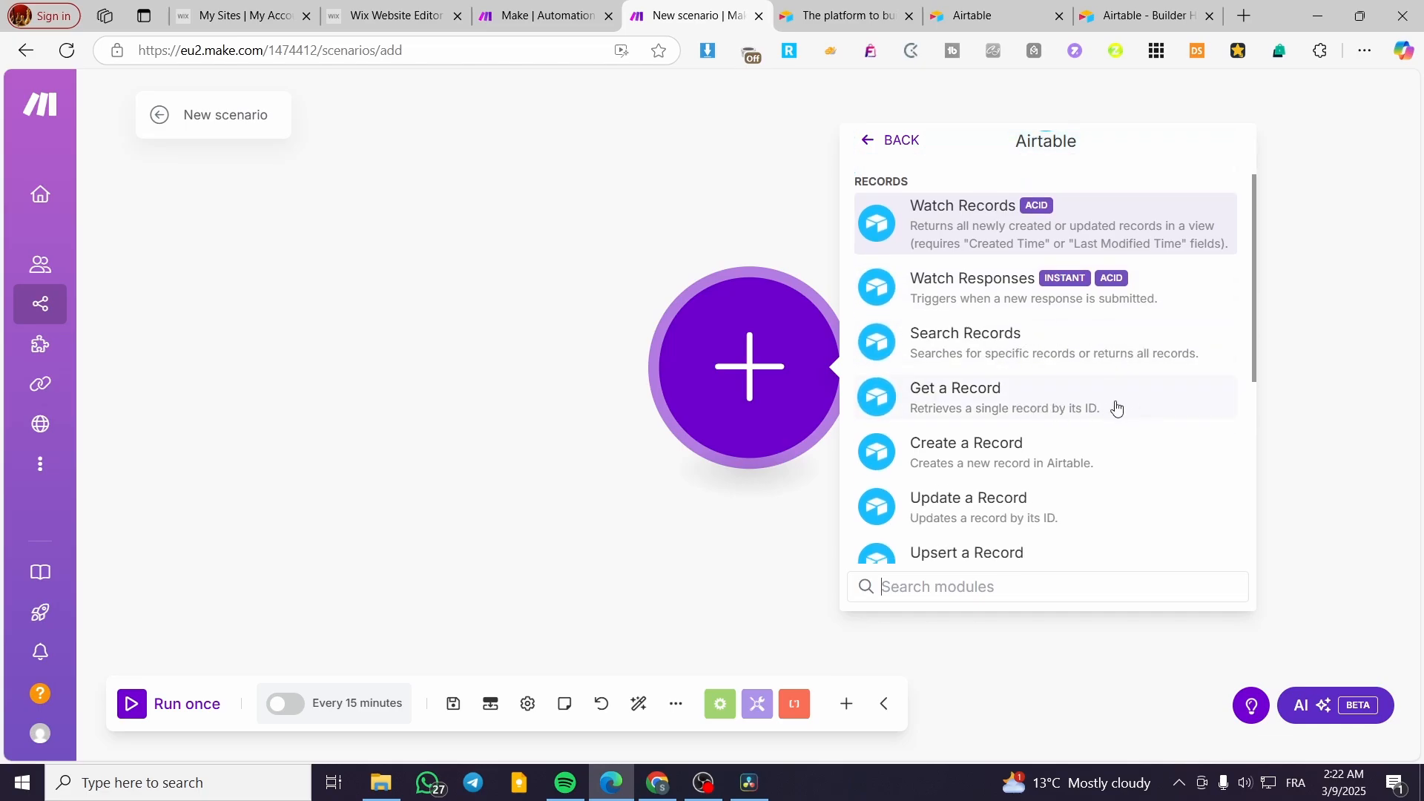
scroll(1113, 380, "down", 1)
scroll(1112, 380, "down", 3)
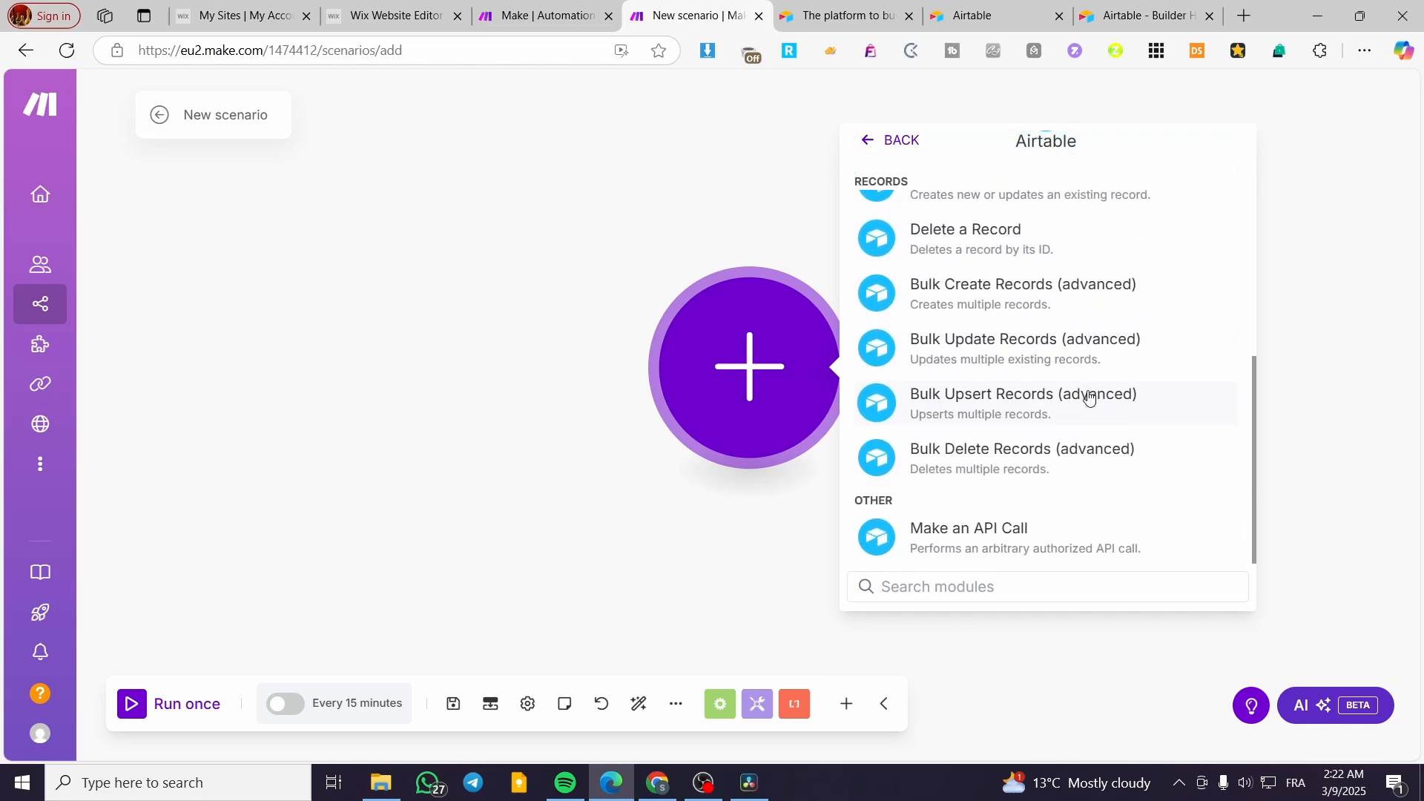
scroll(1179, 397, "up", 5)
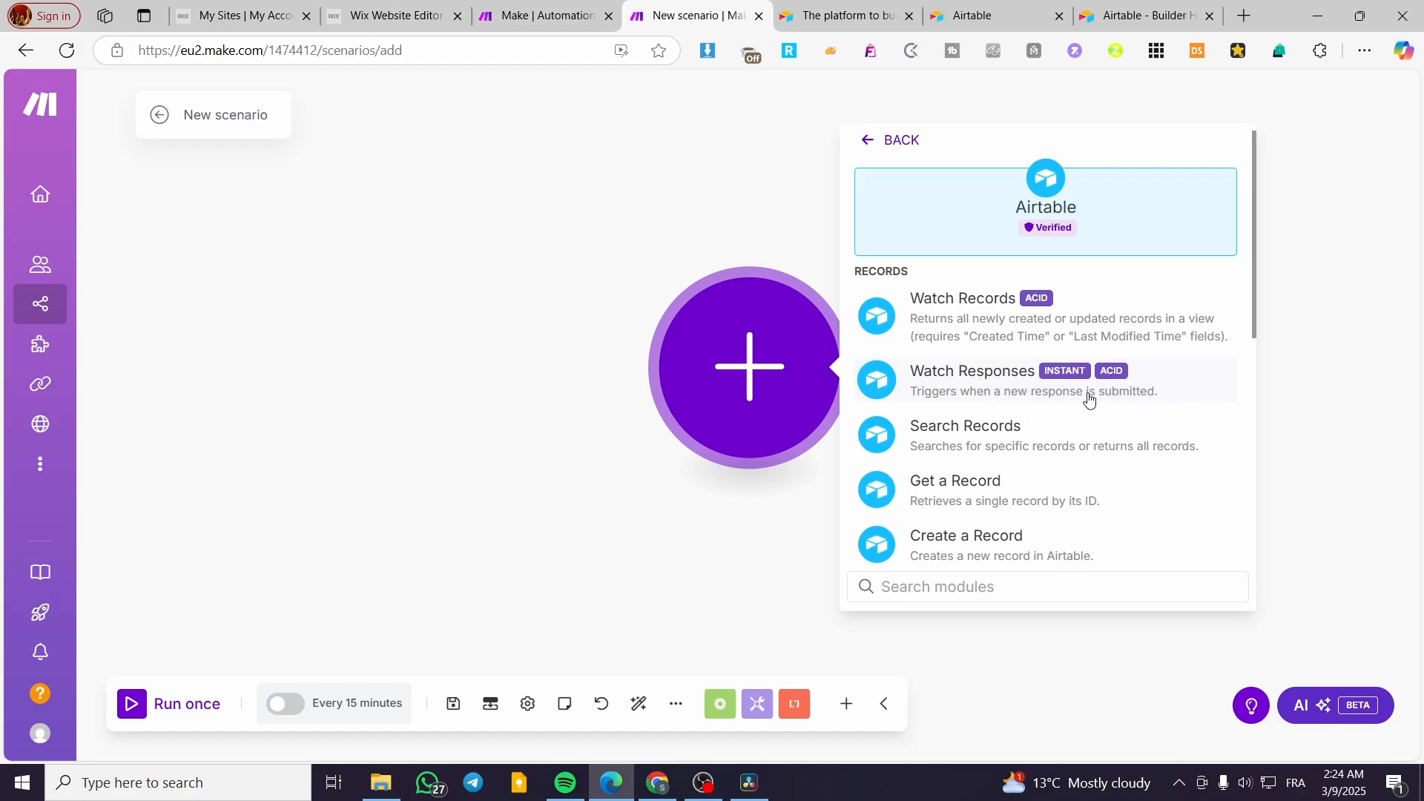
left_click(1042, 397)
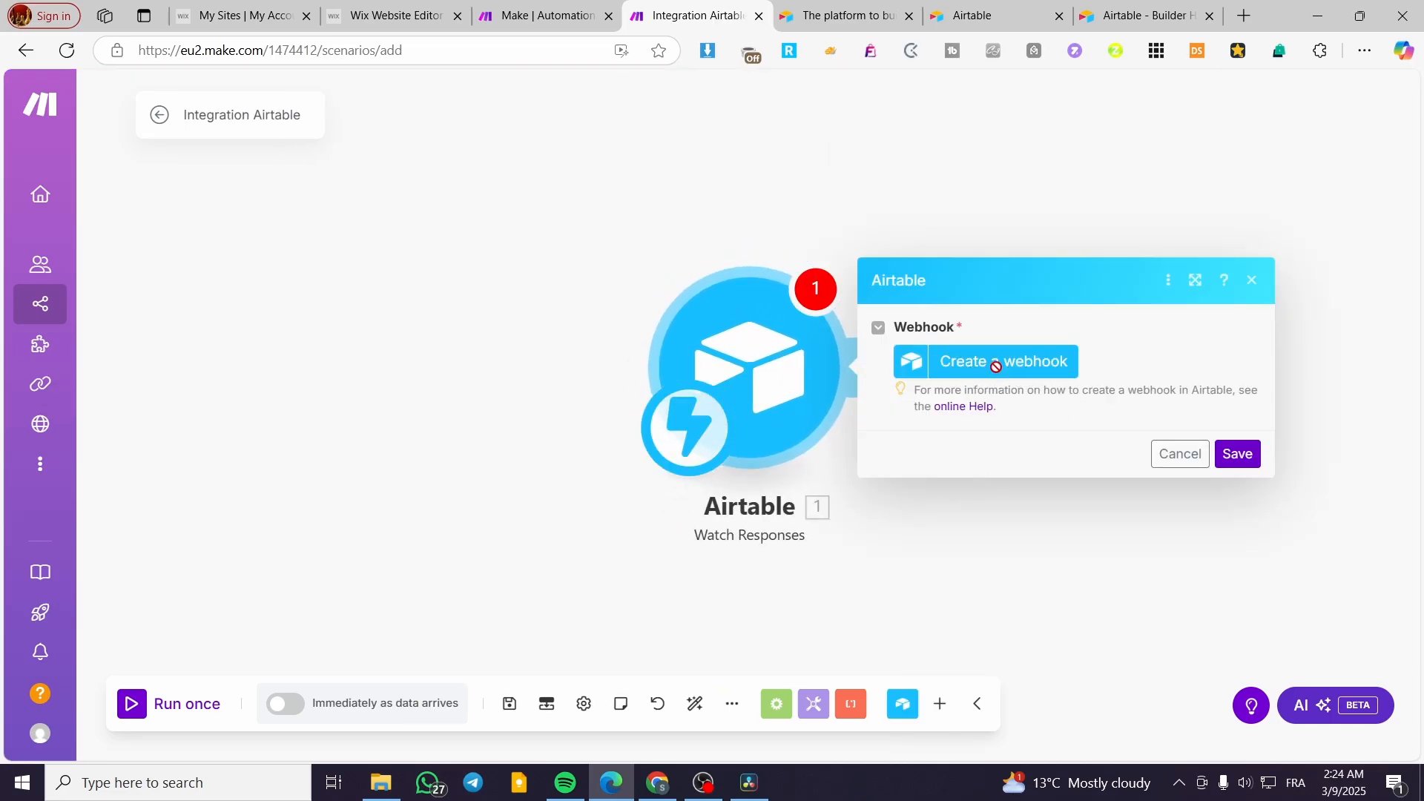
Create the webhook My Airtable webhook for the Watch Responses trigger and save the module
left_click(995, 364)
left_click(725, 356)
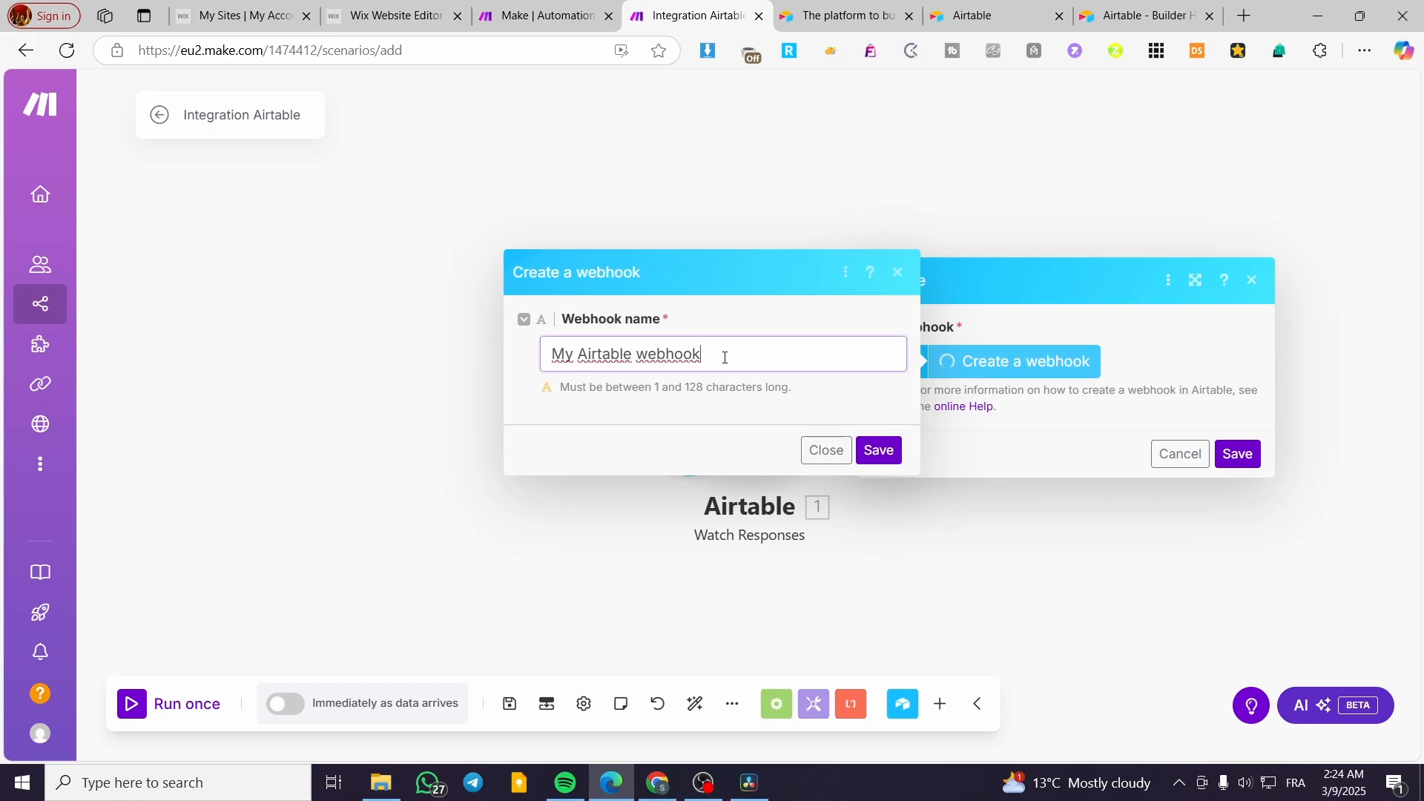
left_click(879, 450)
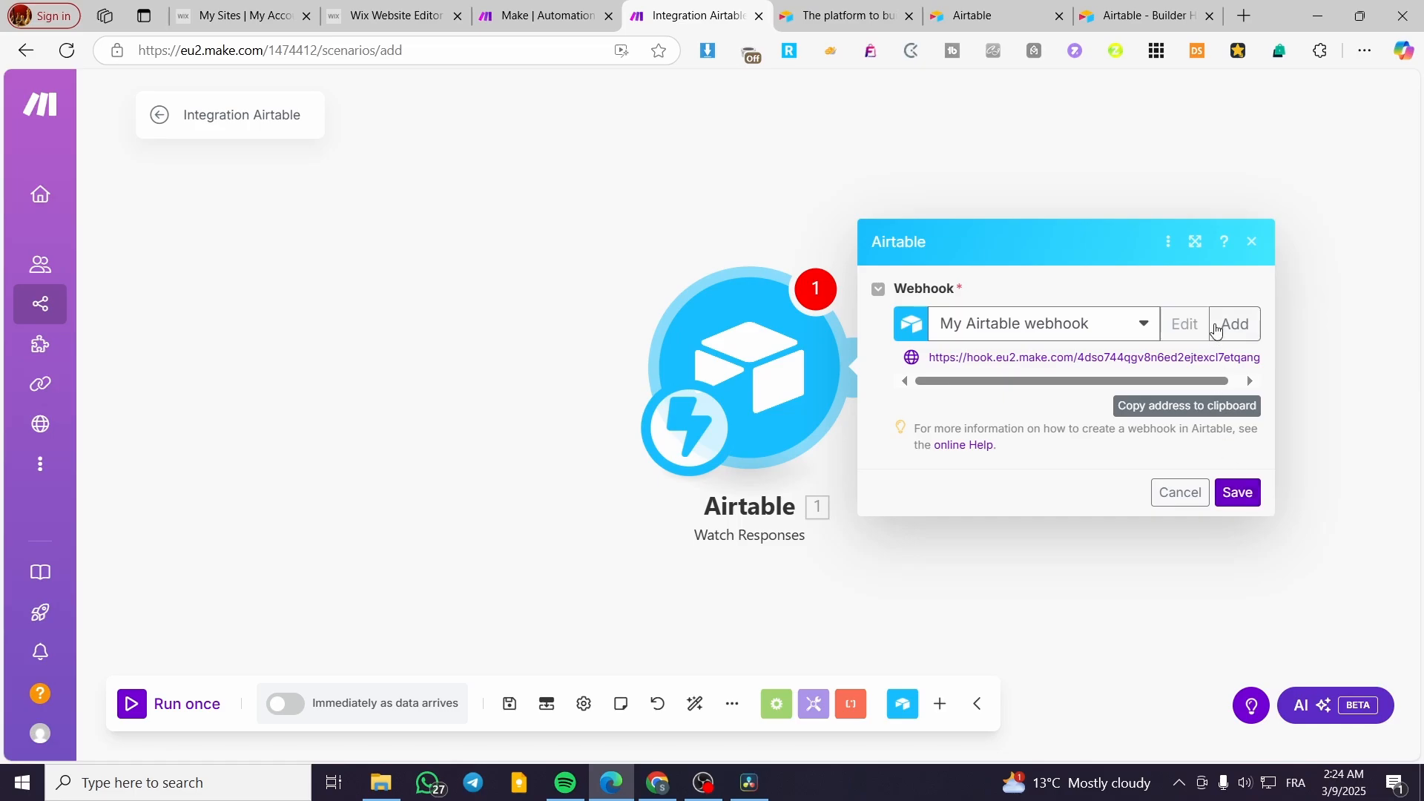
left_click(1235, 324)
left_click(1108, 412)
left_click(1238, 493)
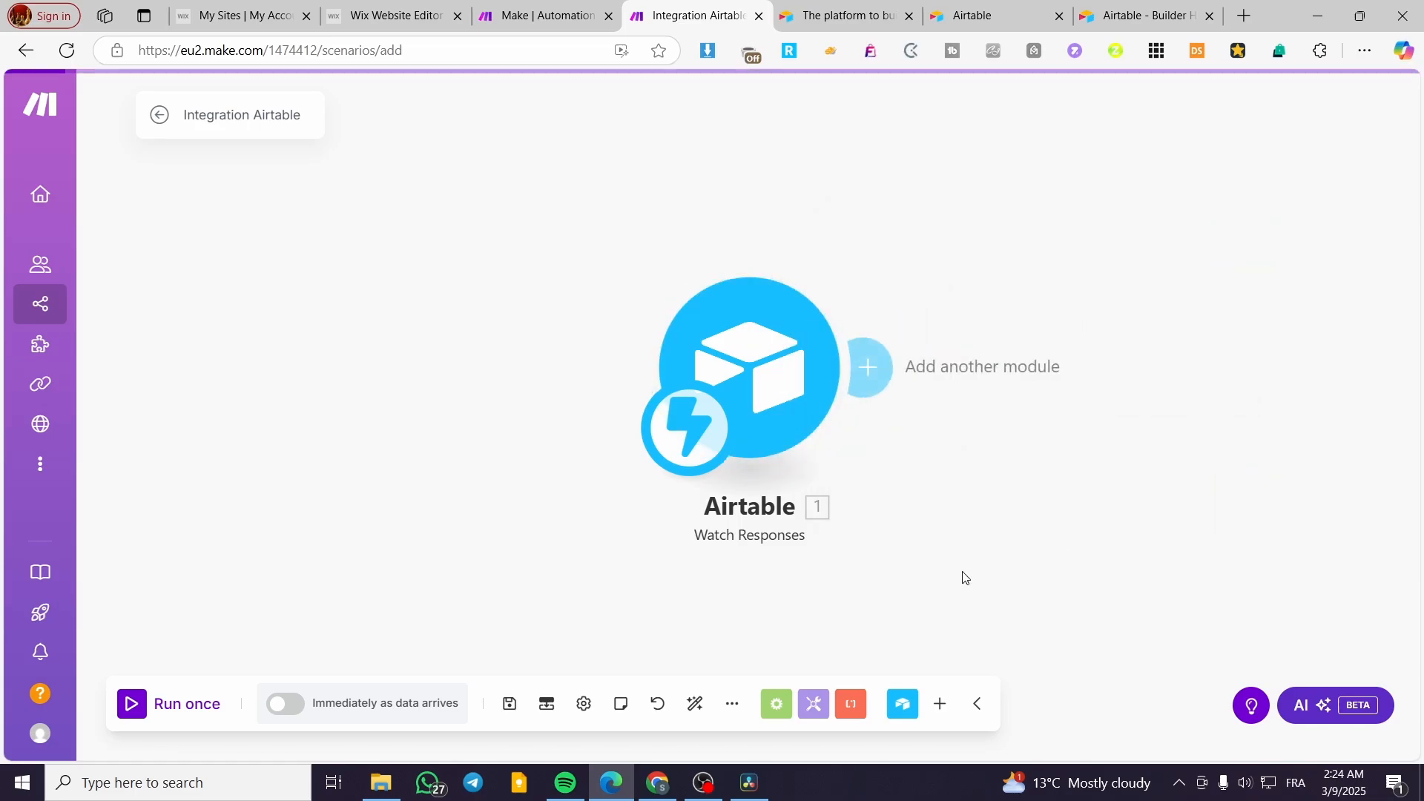
Reopen the Watch Responses module to review its webhook settings and leave them without saving
left_click(781, 393)
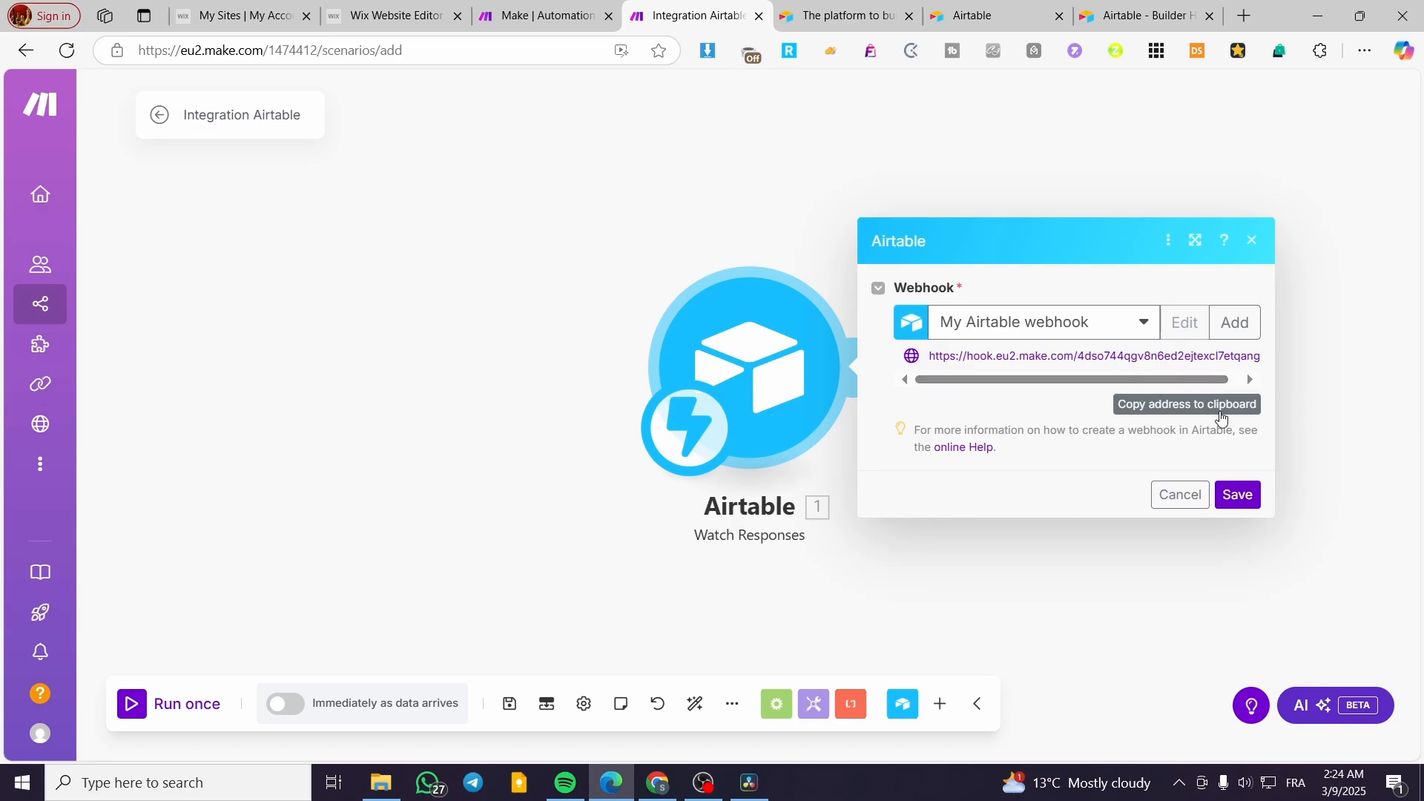
left_click(876, 287)
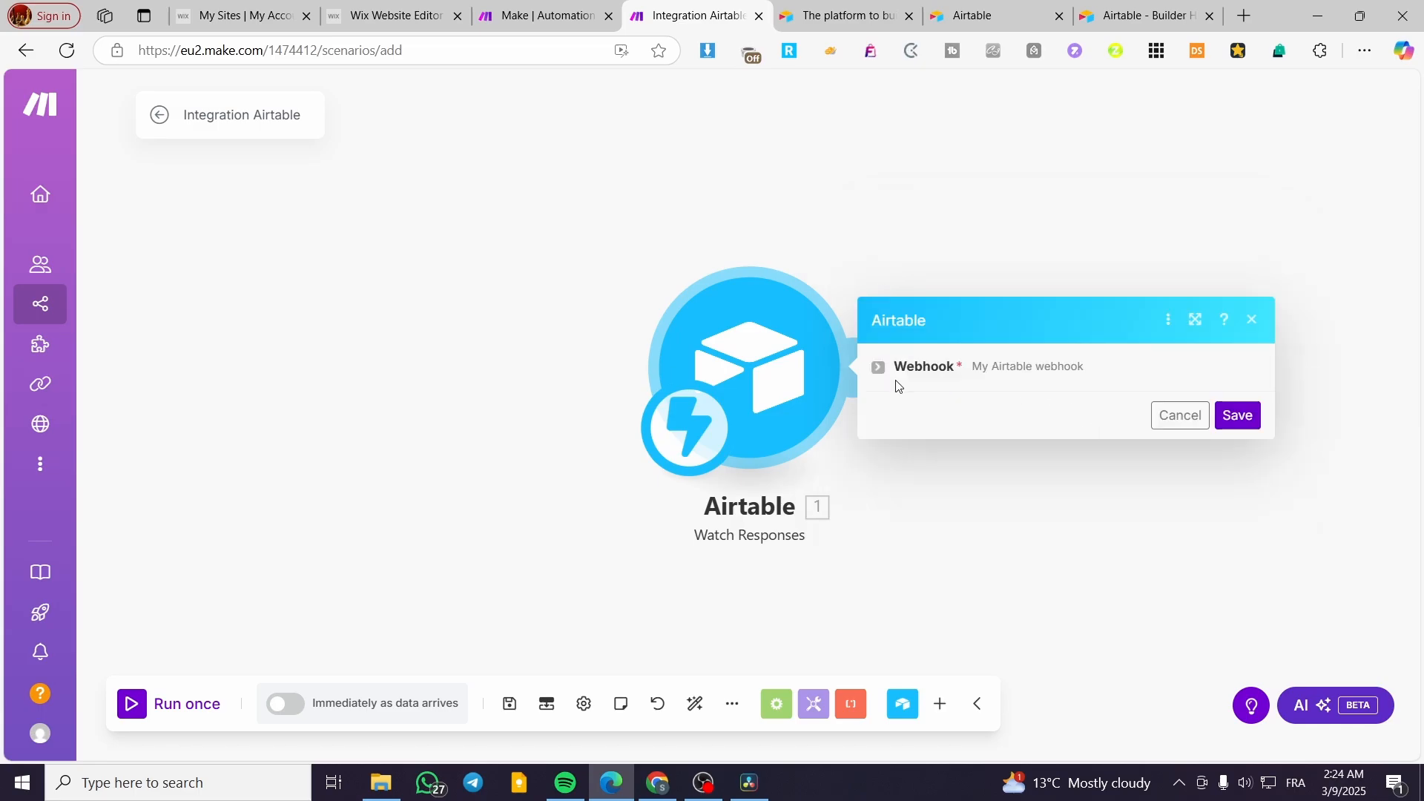
left_click(879, 369)
left_click(1180, 494)
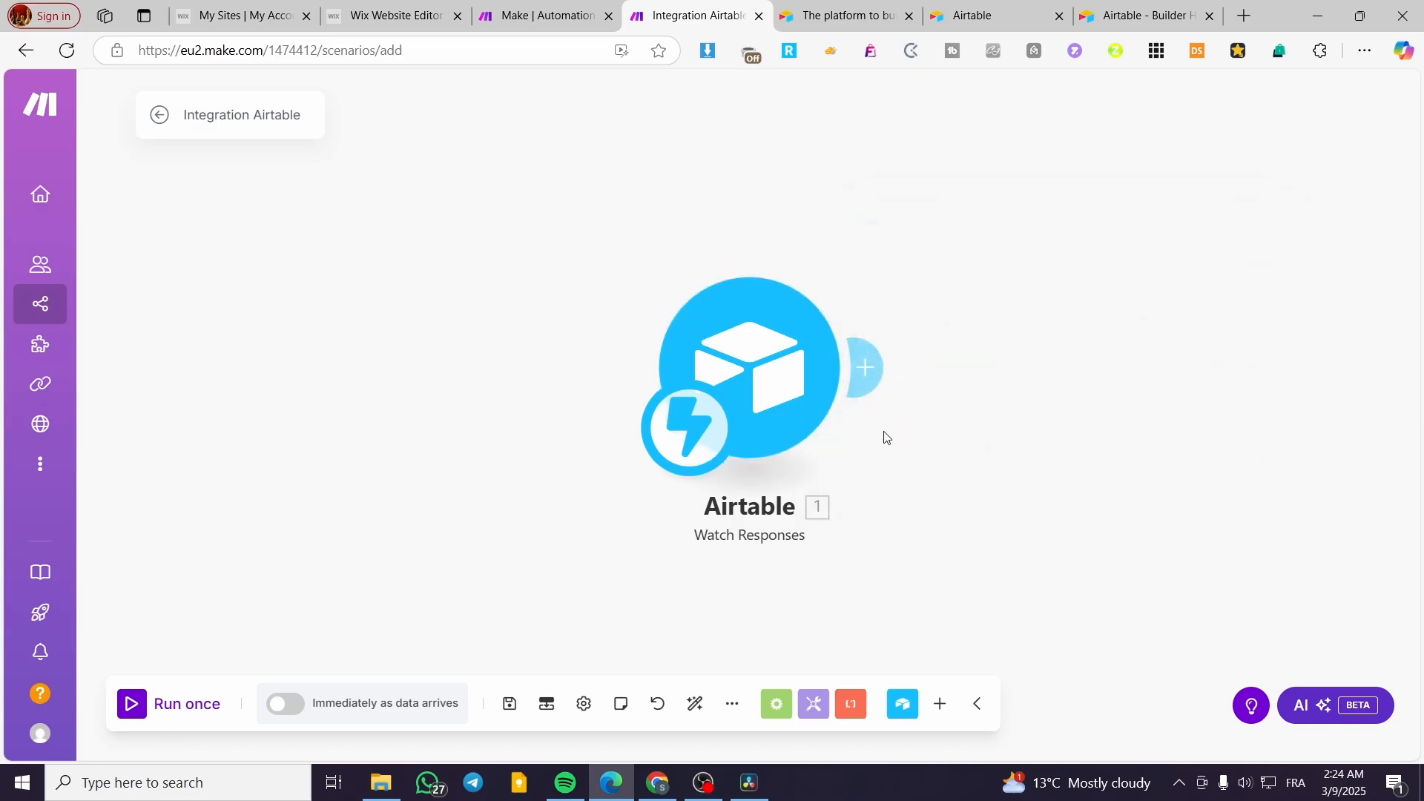
Add the Airtable Get a Record module as the second module after Watch Responses
left_click(854, 368)
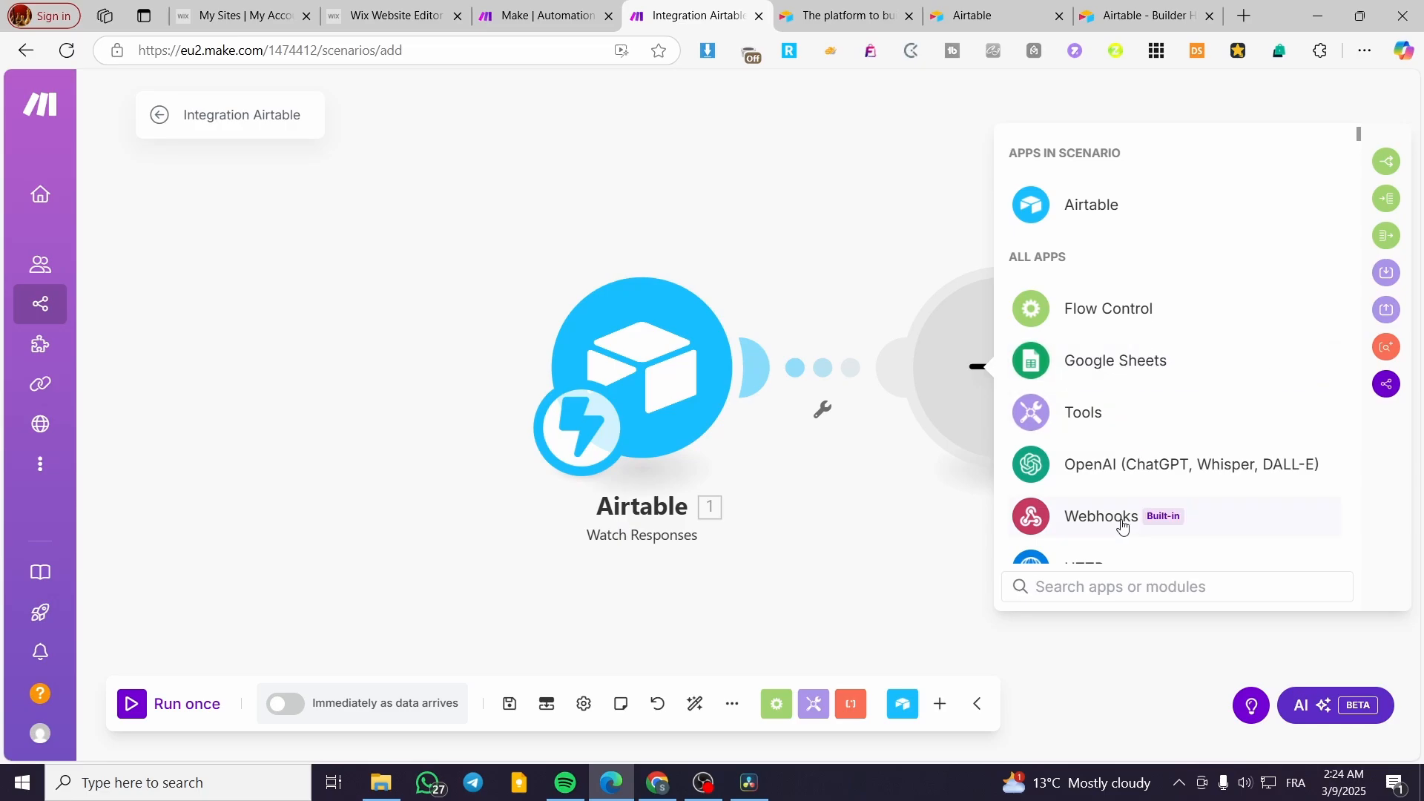
scroll(1121, 516, "down", 3)
left_click(1135, 439)
scroll(1186, 467, "down", 5)
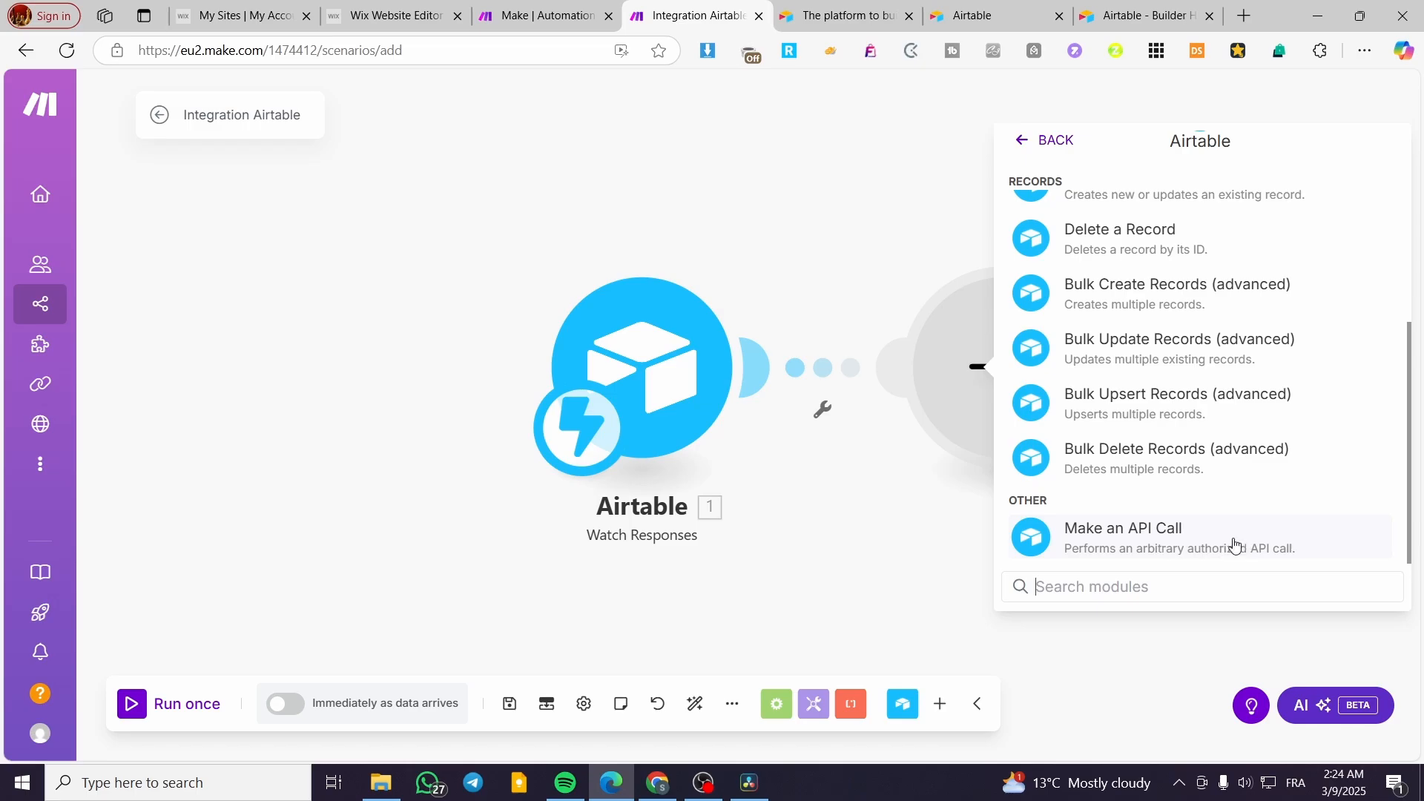
scroll(1127, 526, "up", 5)
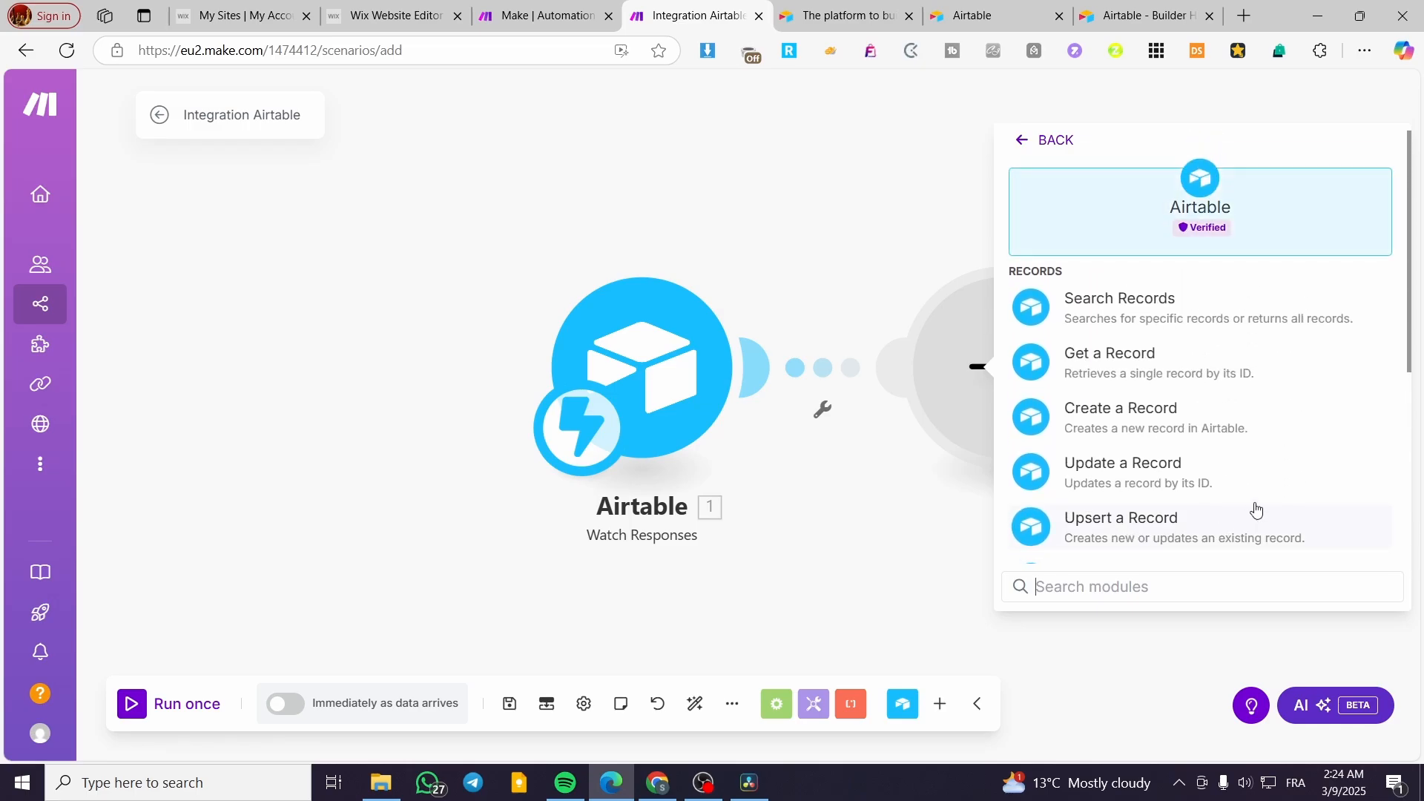
left_click(1134, 360)
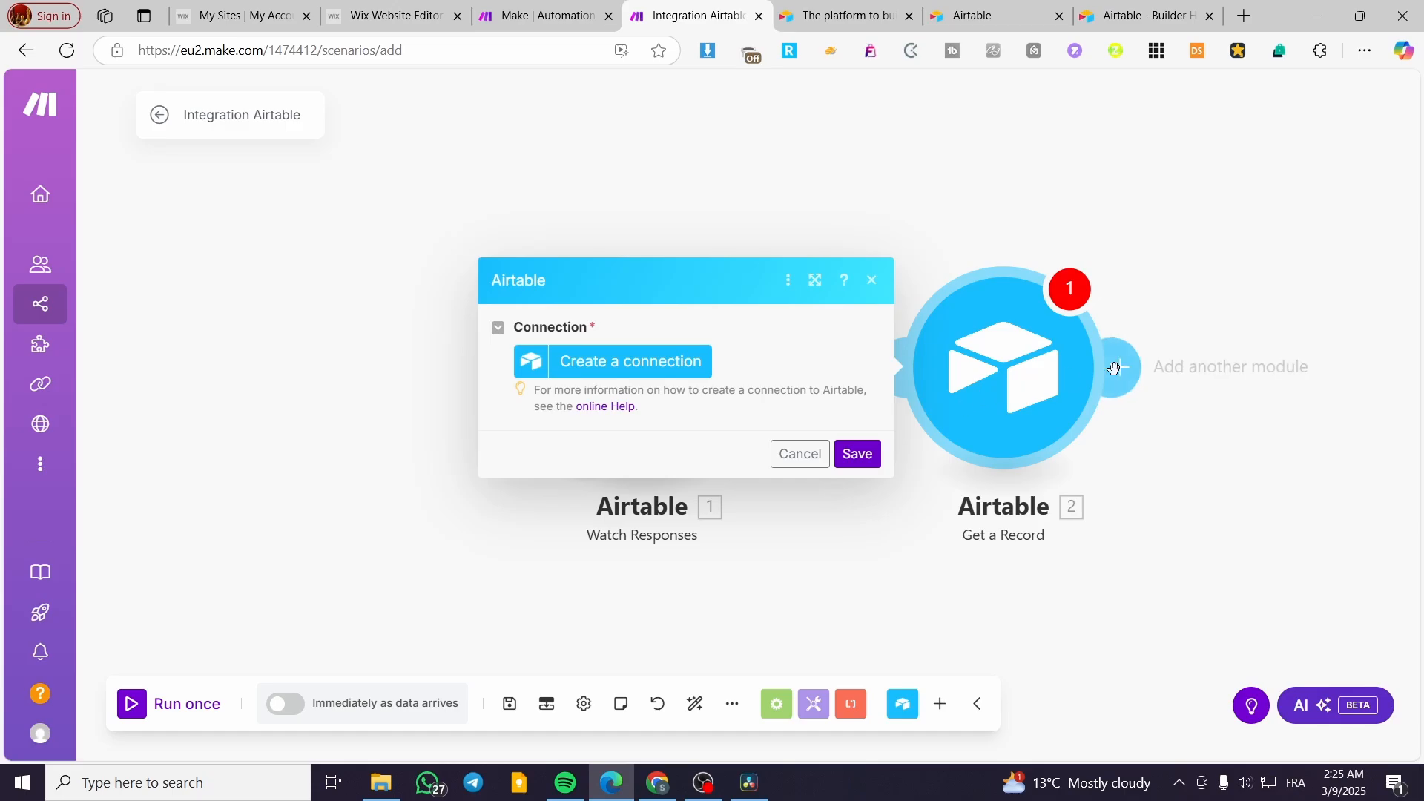
left_click(1246, 377)
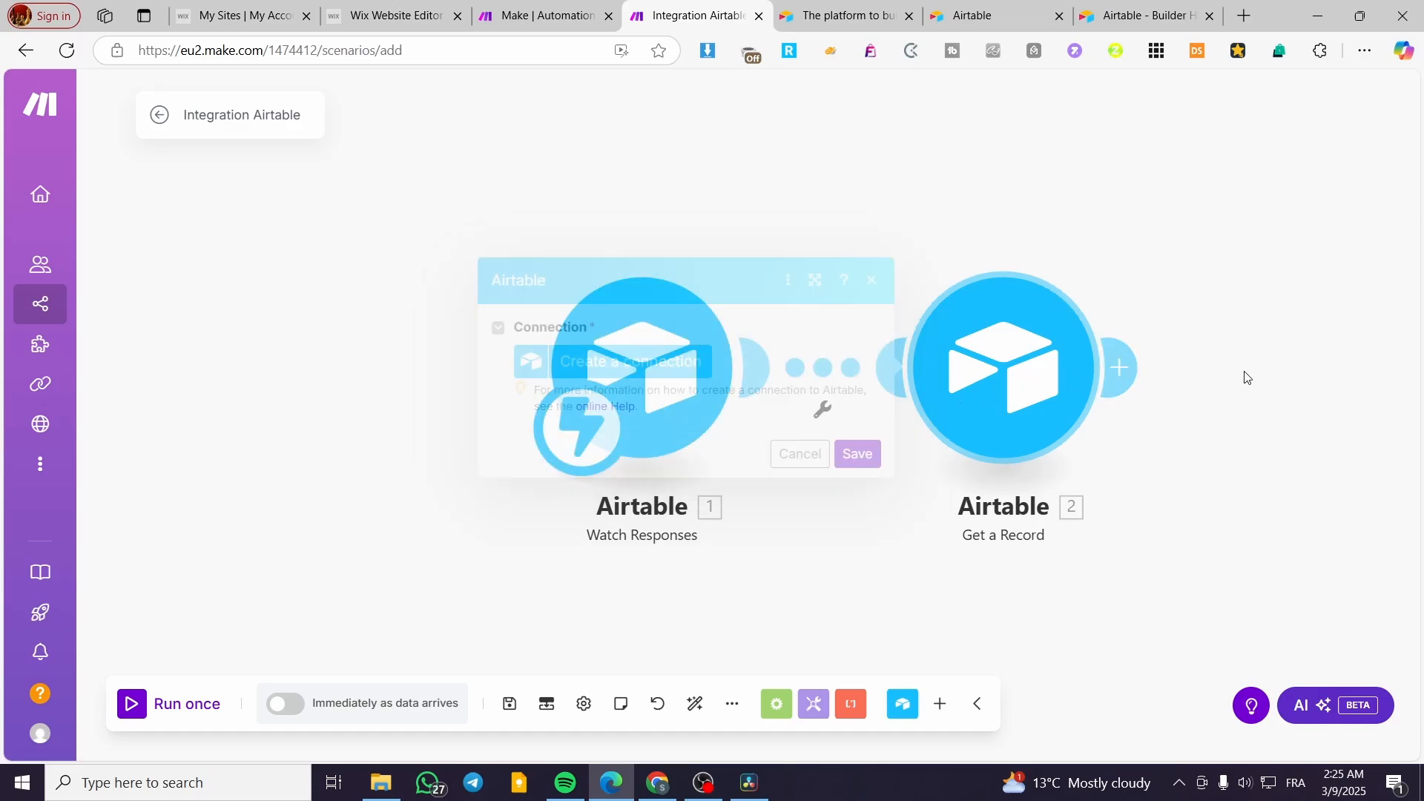
left_click(1129, 376)
Start a new connection for Get a Record with connection type Airtable Token or Key and paste the personal access token
left_click(651, 366)
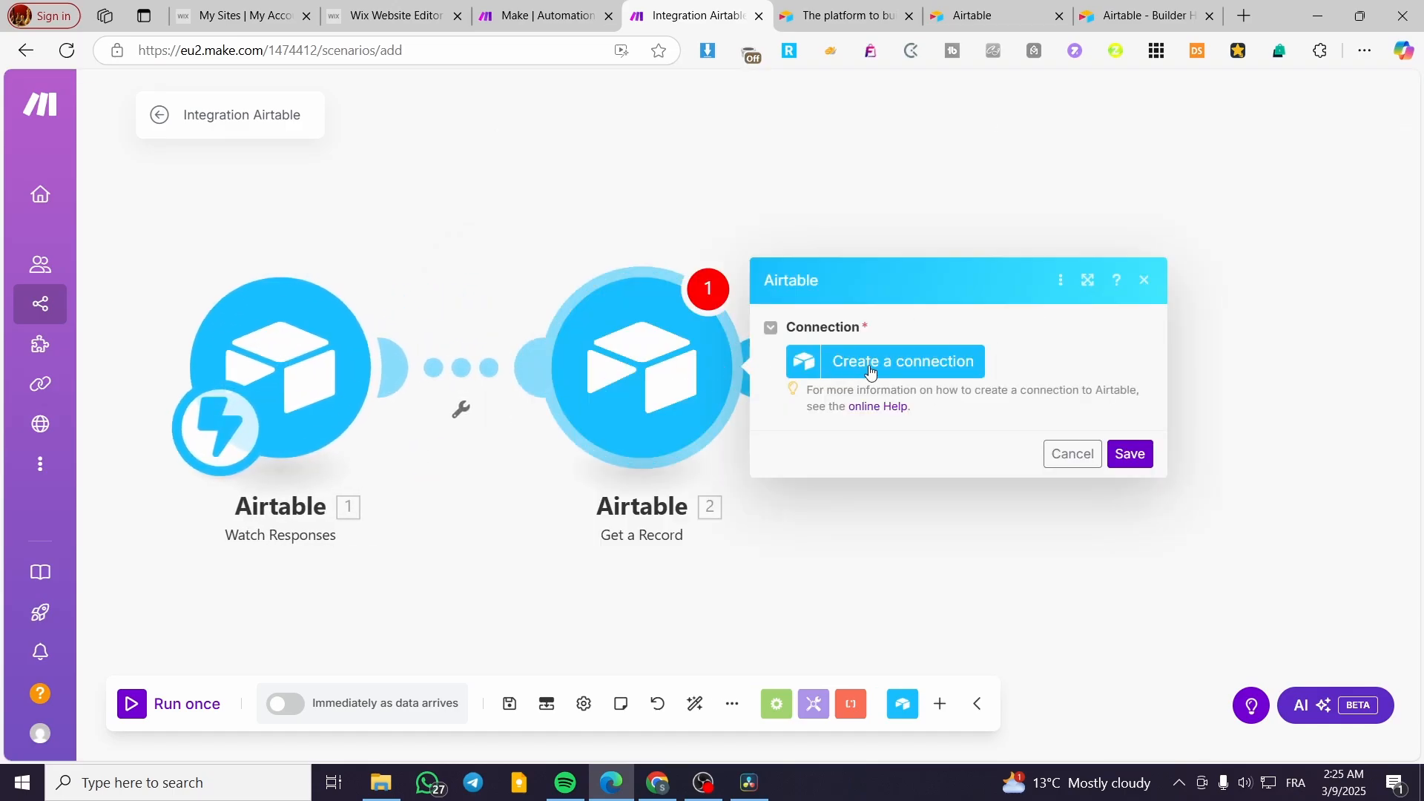
left_click(938, 364)
left_click(586, 372)
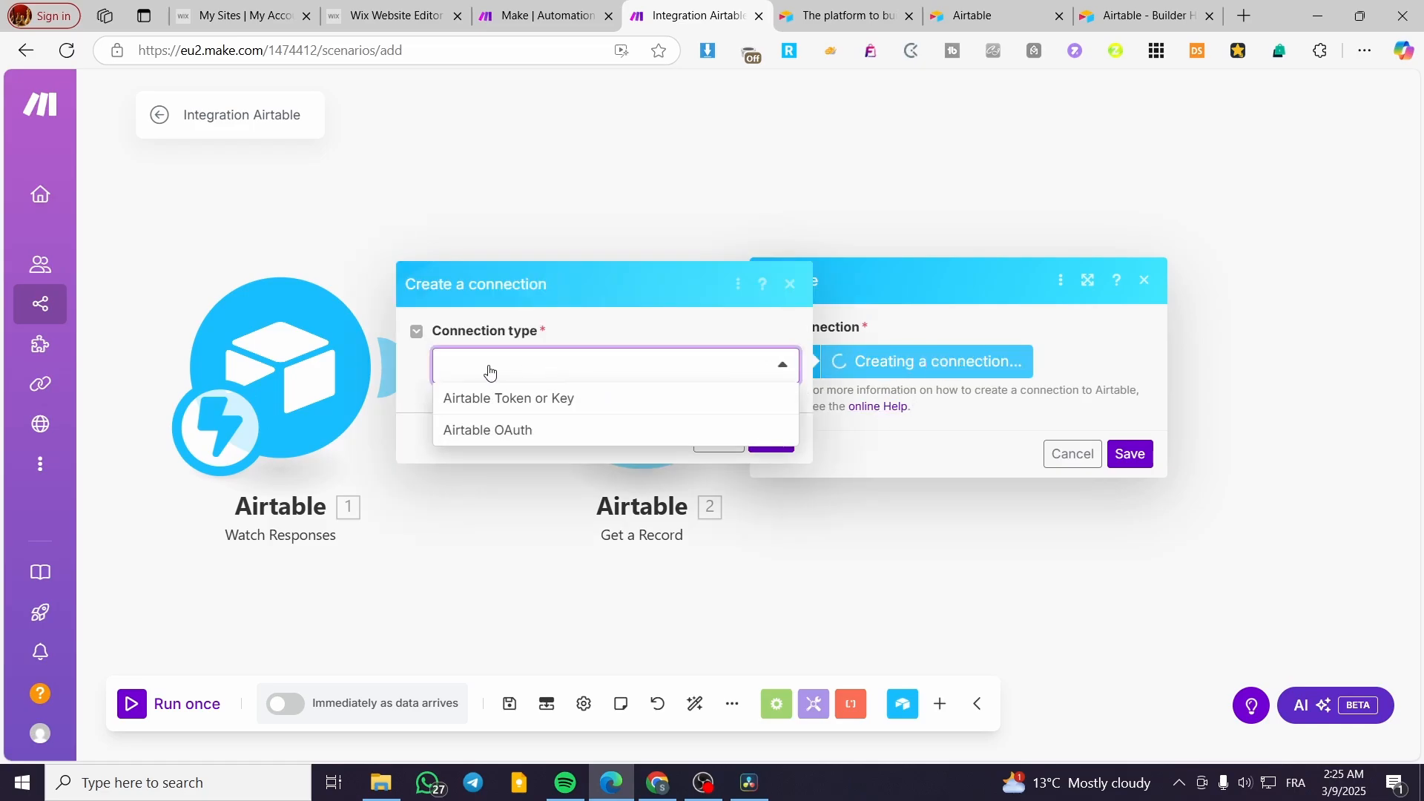
left_click(475, 408)
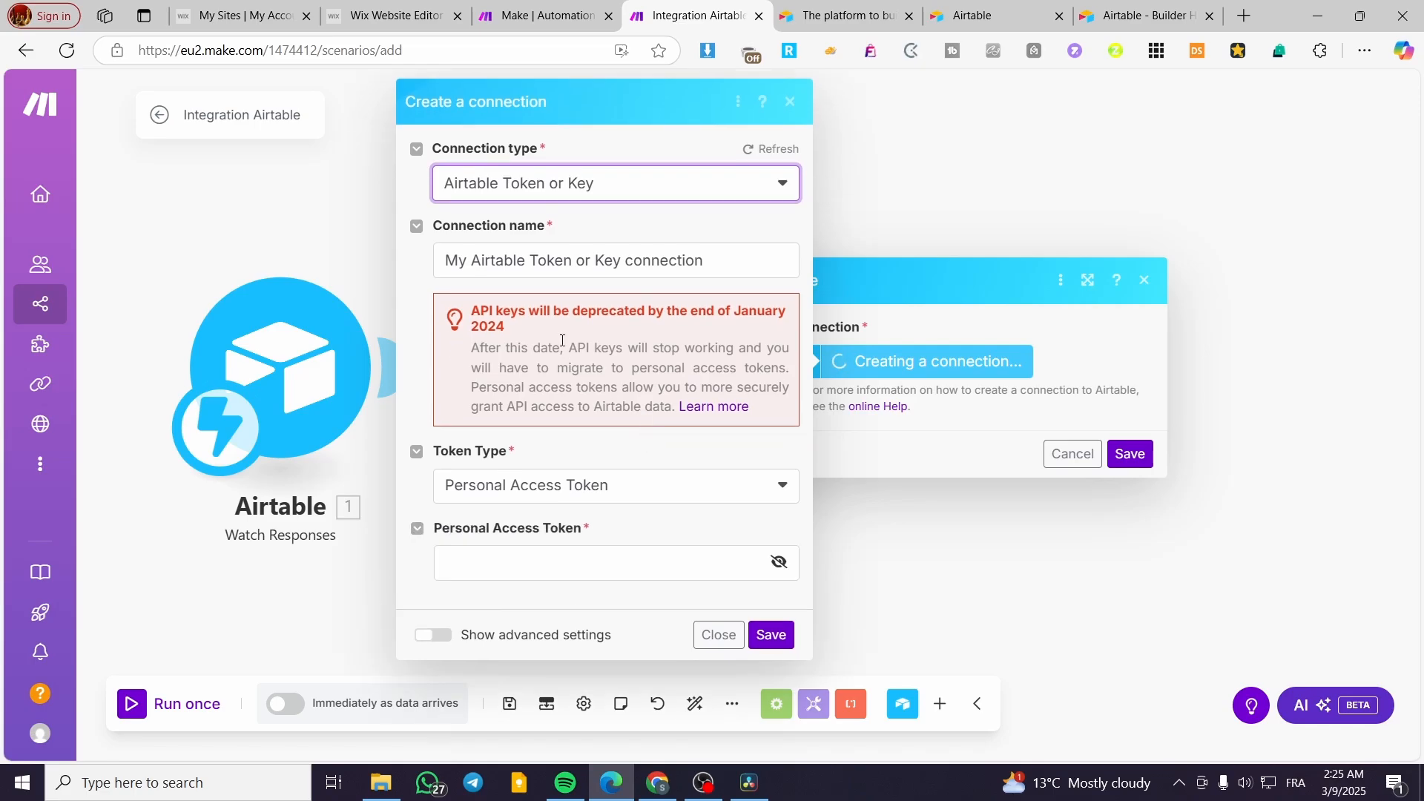
left_click(620, 570)
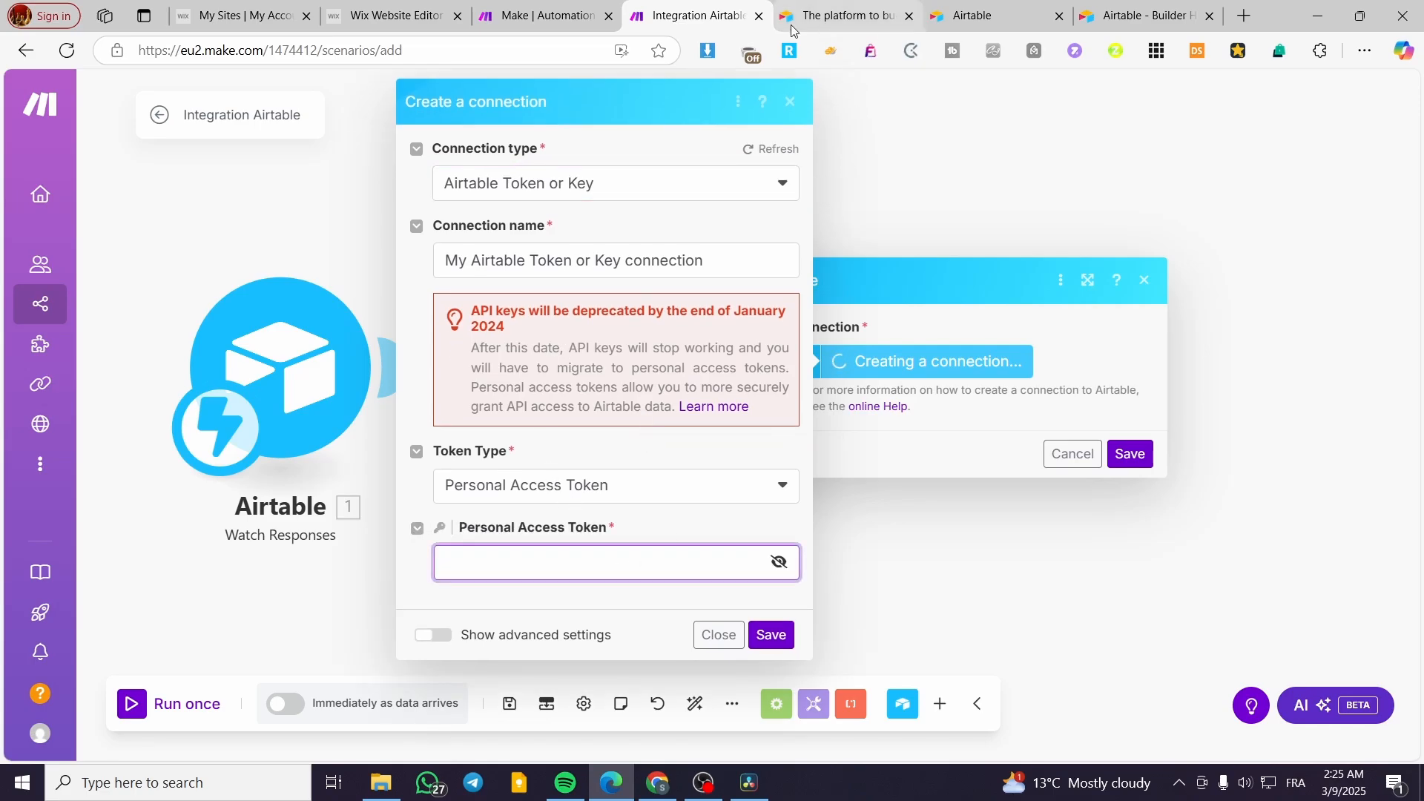
key("ctrl+v")
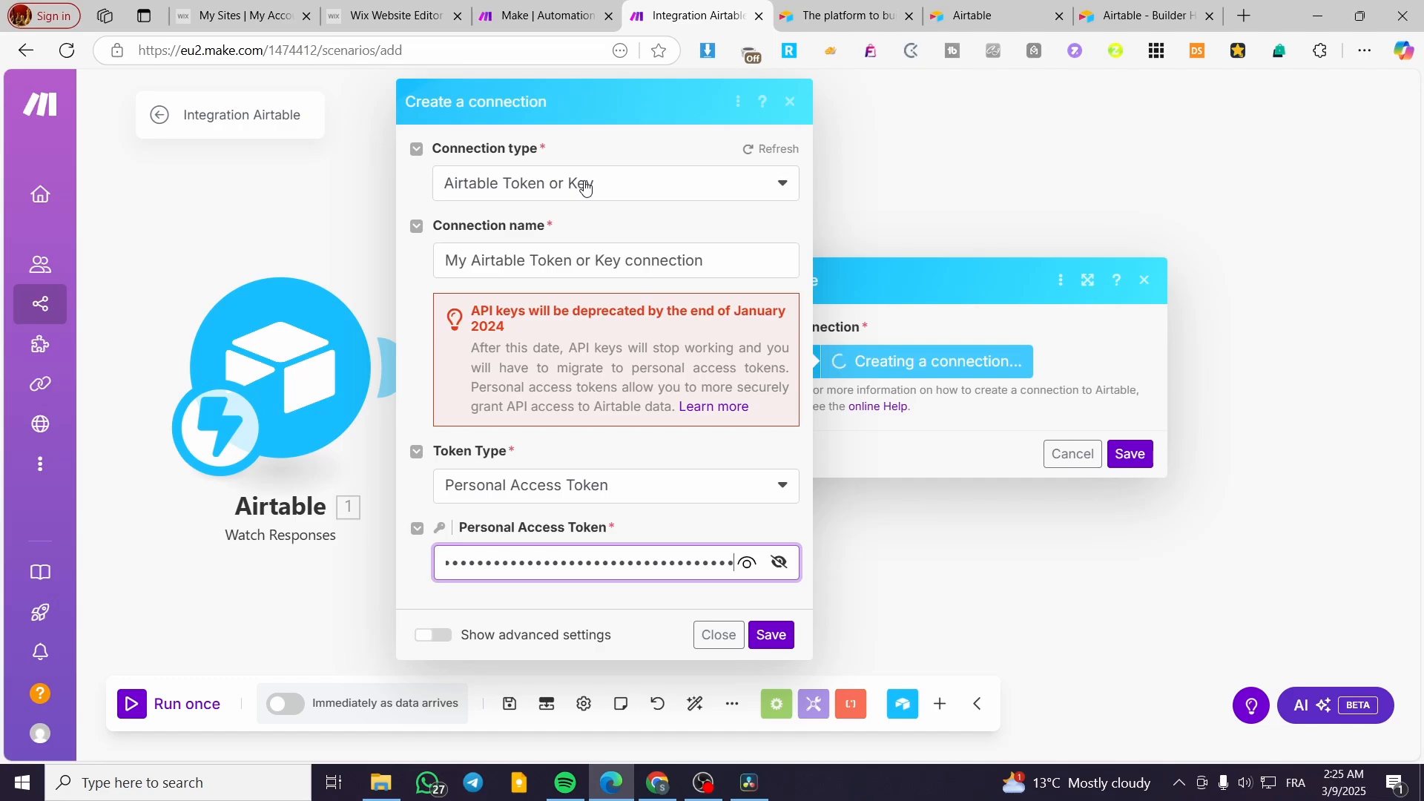
Keep the token type as Personal Access Token, save the connection, and decline the browser's offer to store the password
left_click(623, 189)
left_click(615, 198)
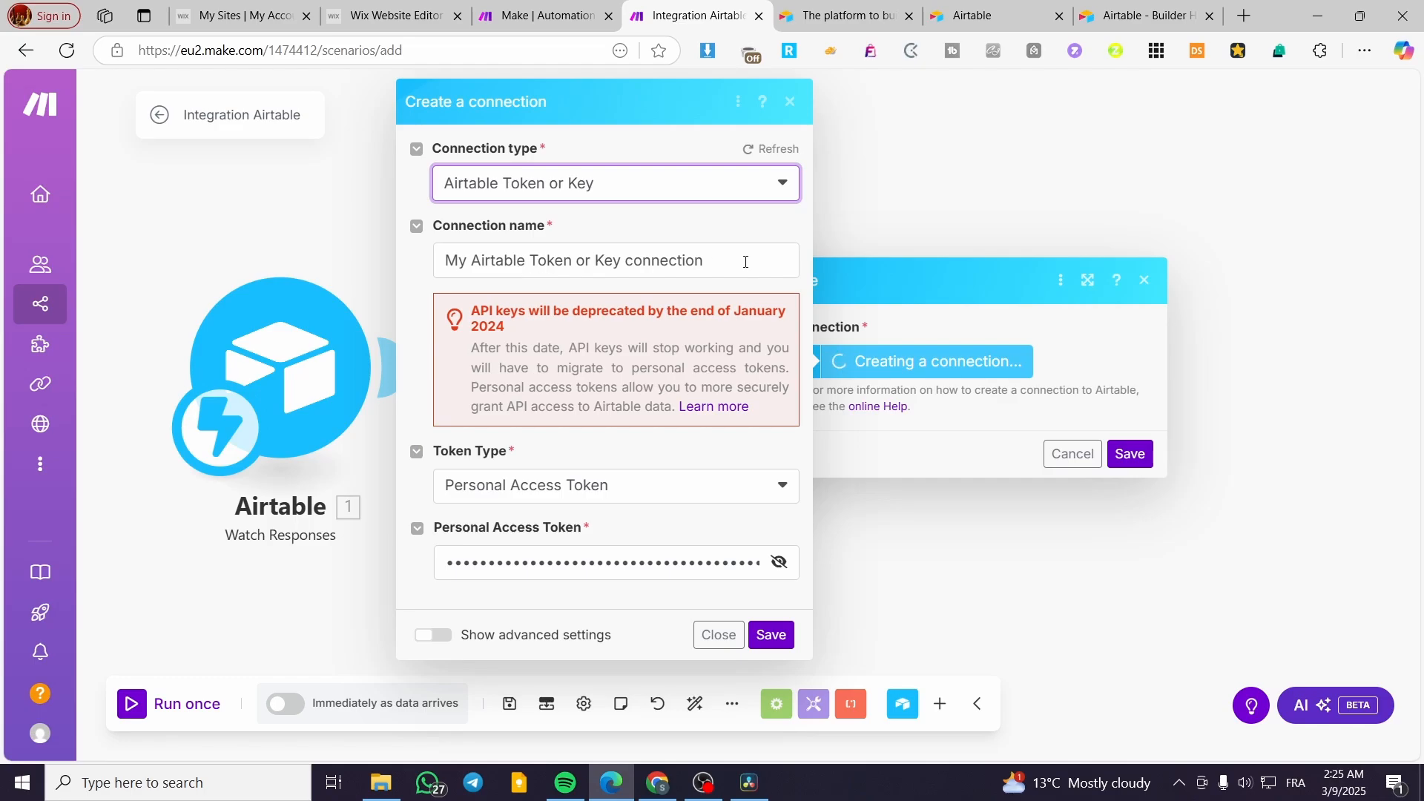
left_click(675, 493)
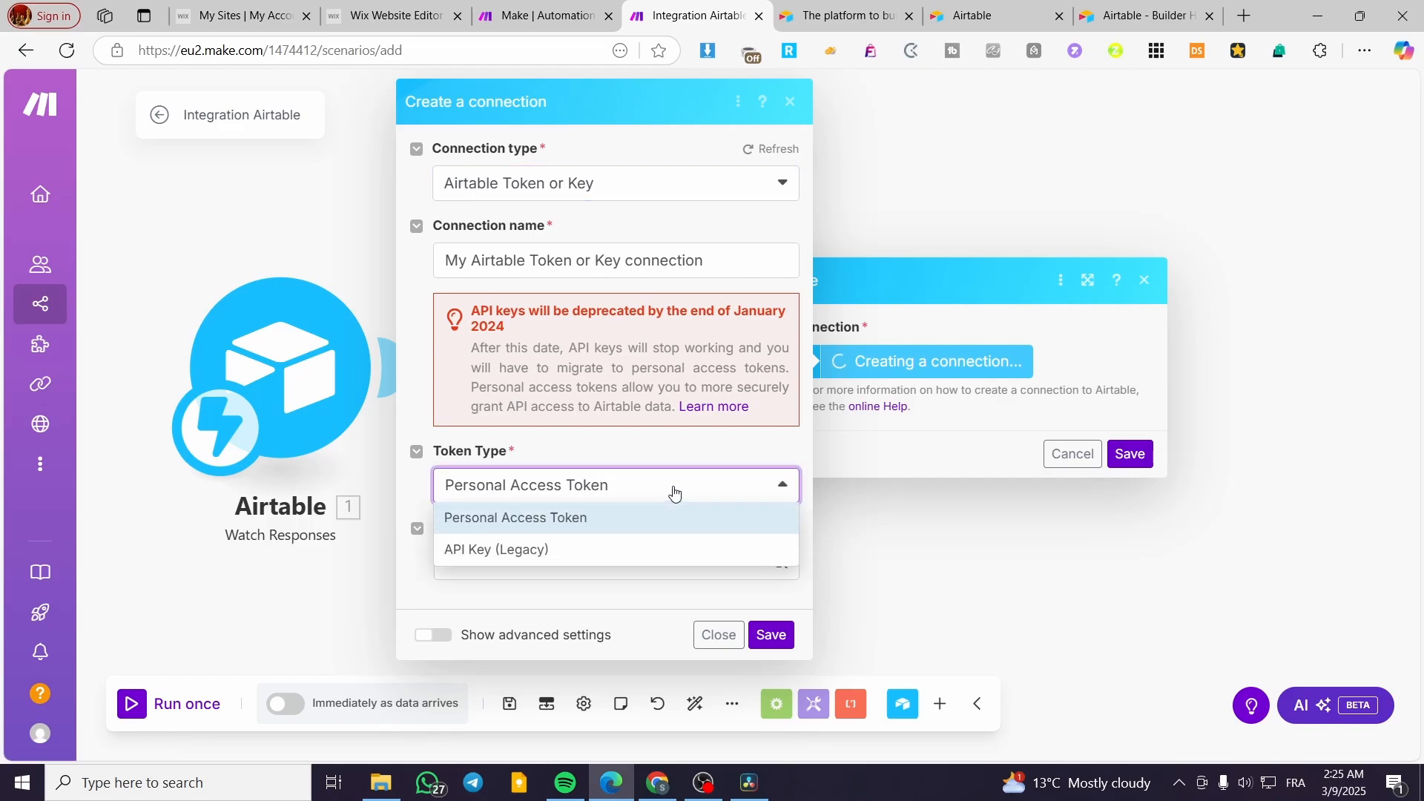
left_click(549, 525)
left_click(785, 644)
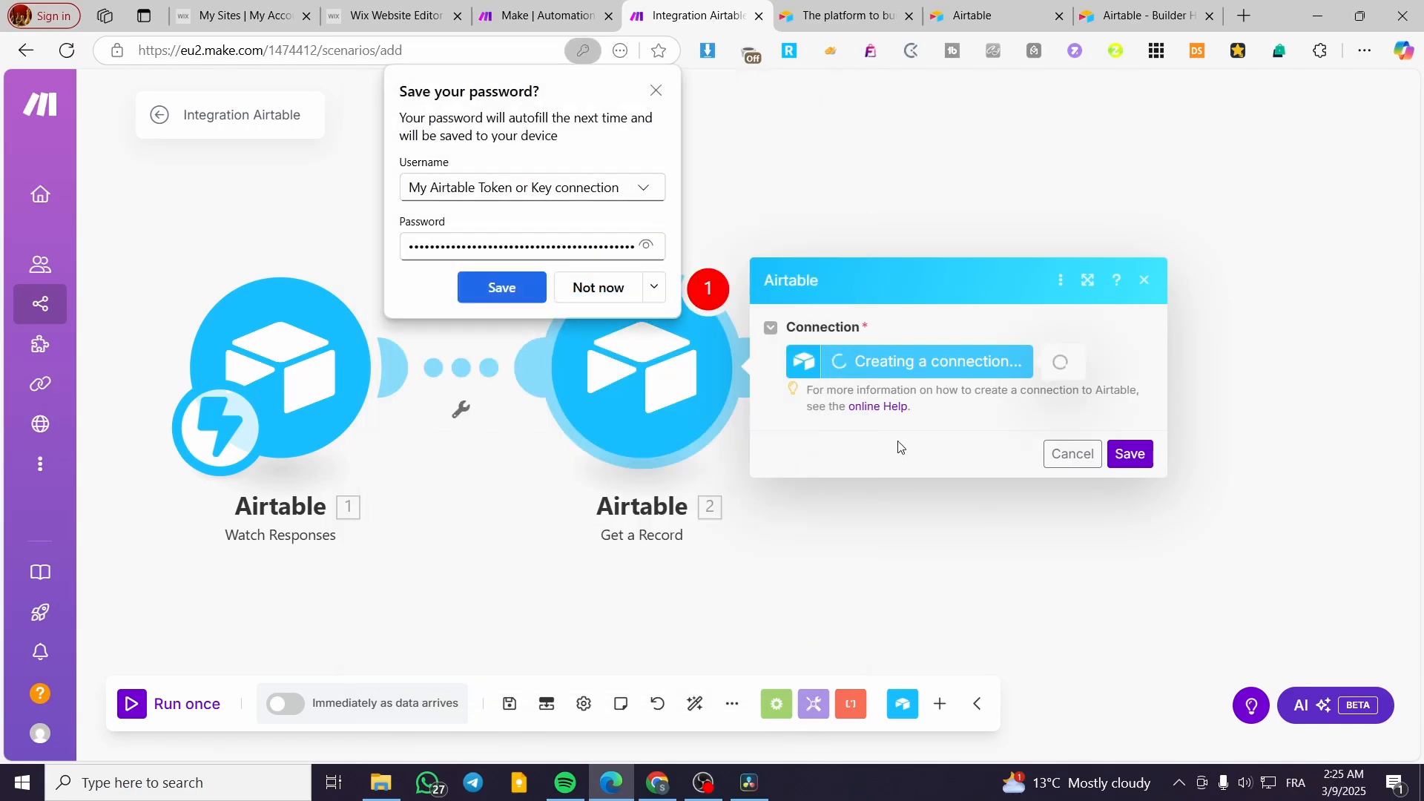
left_click(635, 295)
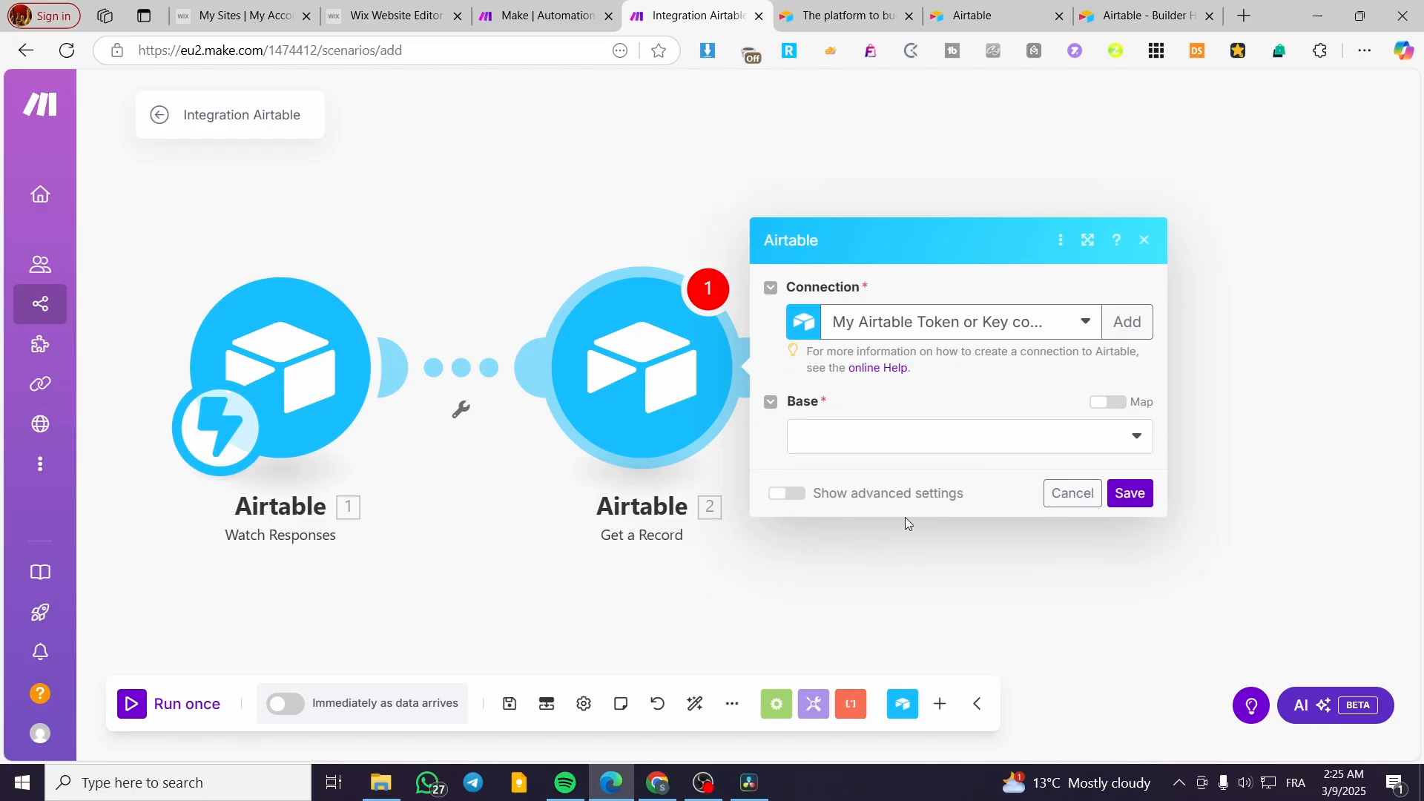
Select the Project Management base for Get a Record, and dismiss the created-token dialog in Airtable before returning to Make
left_click(1139, 443)
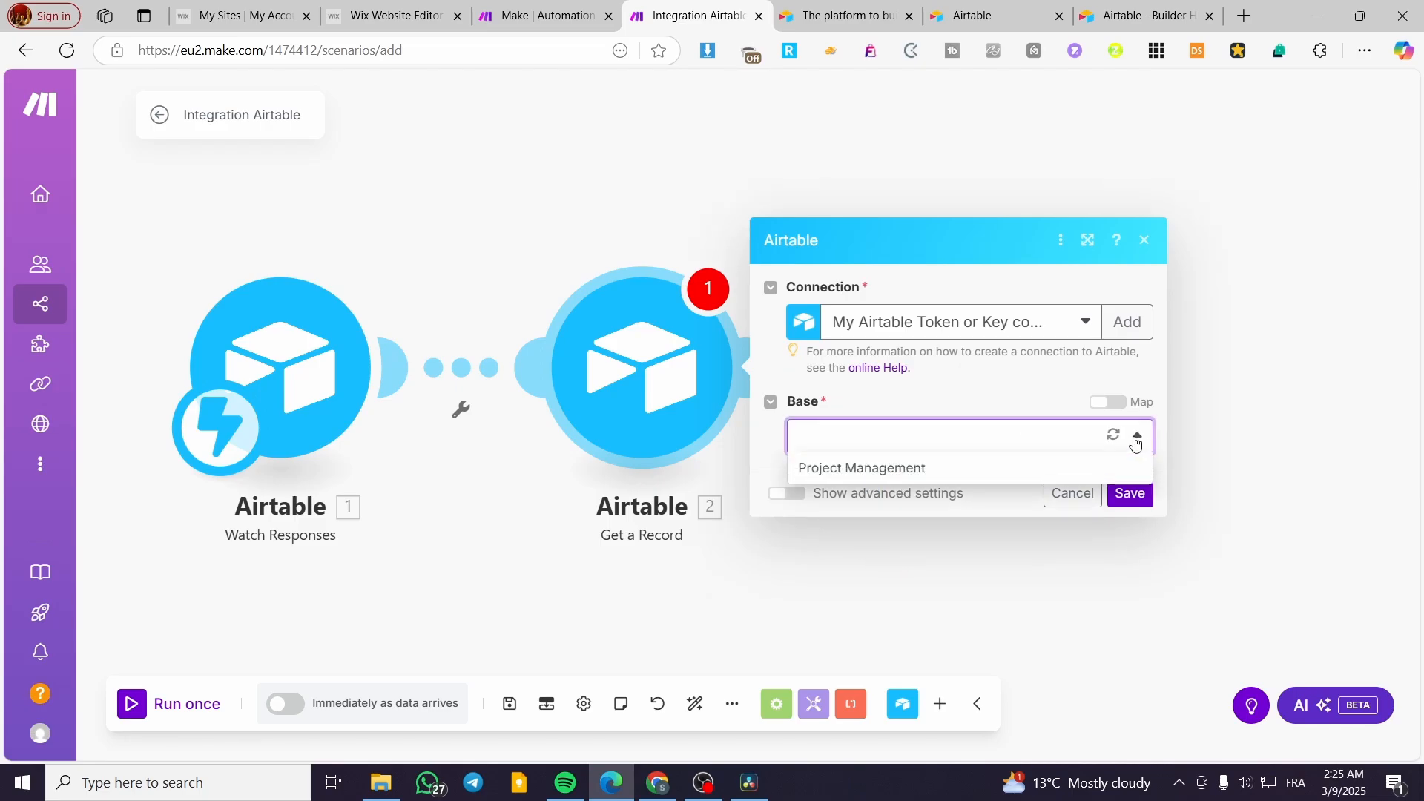
left_click(908, 468)
left_click(1152, 9)
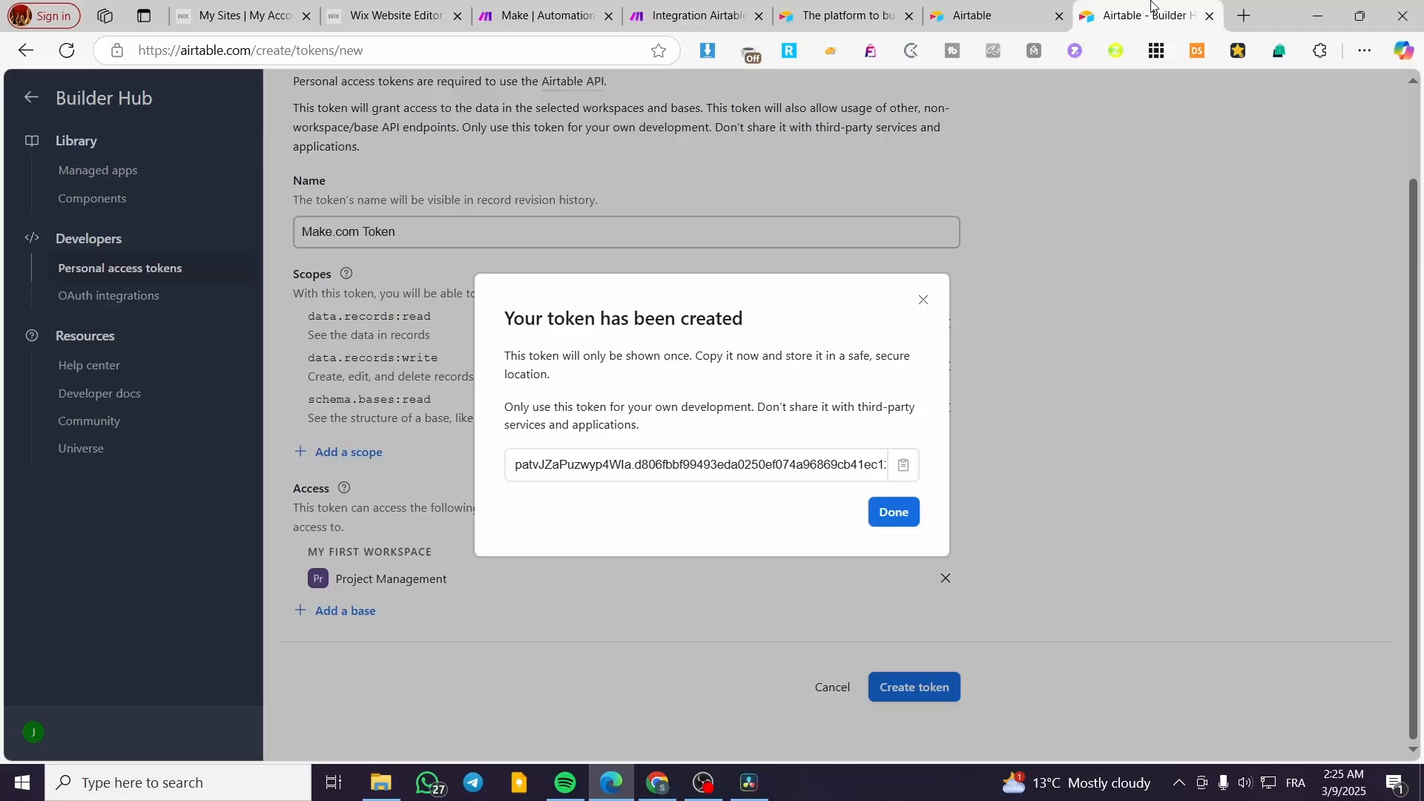
left_click(892, 513)
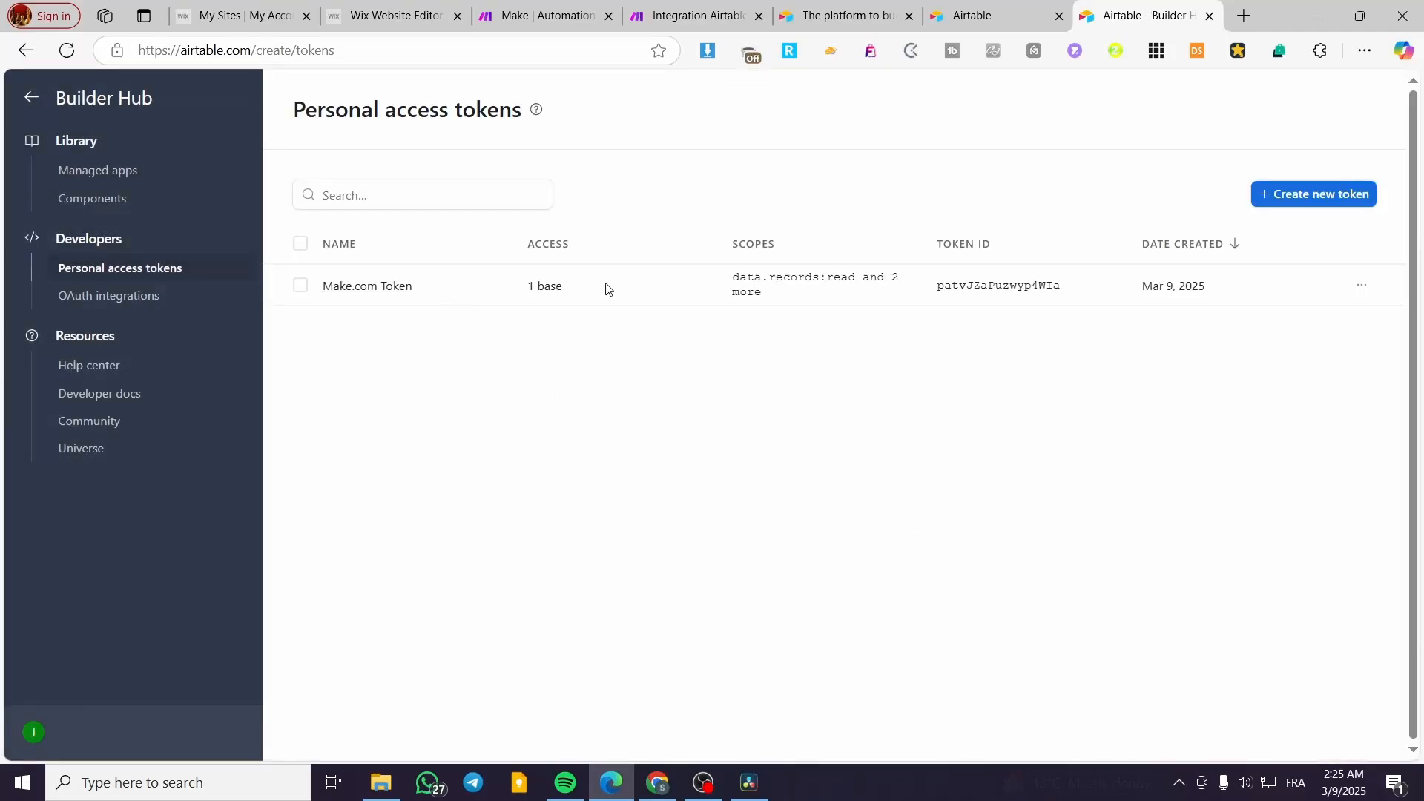
left_click(693, 15)
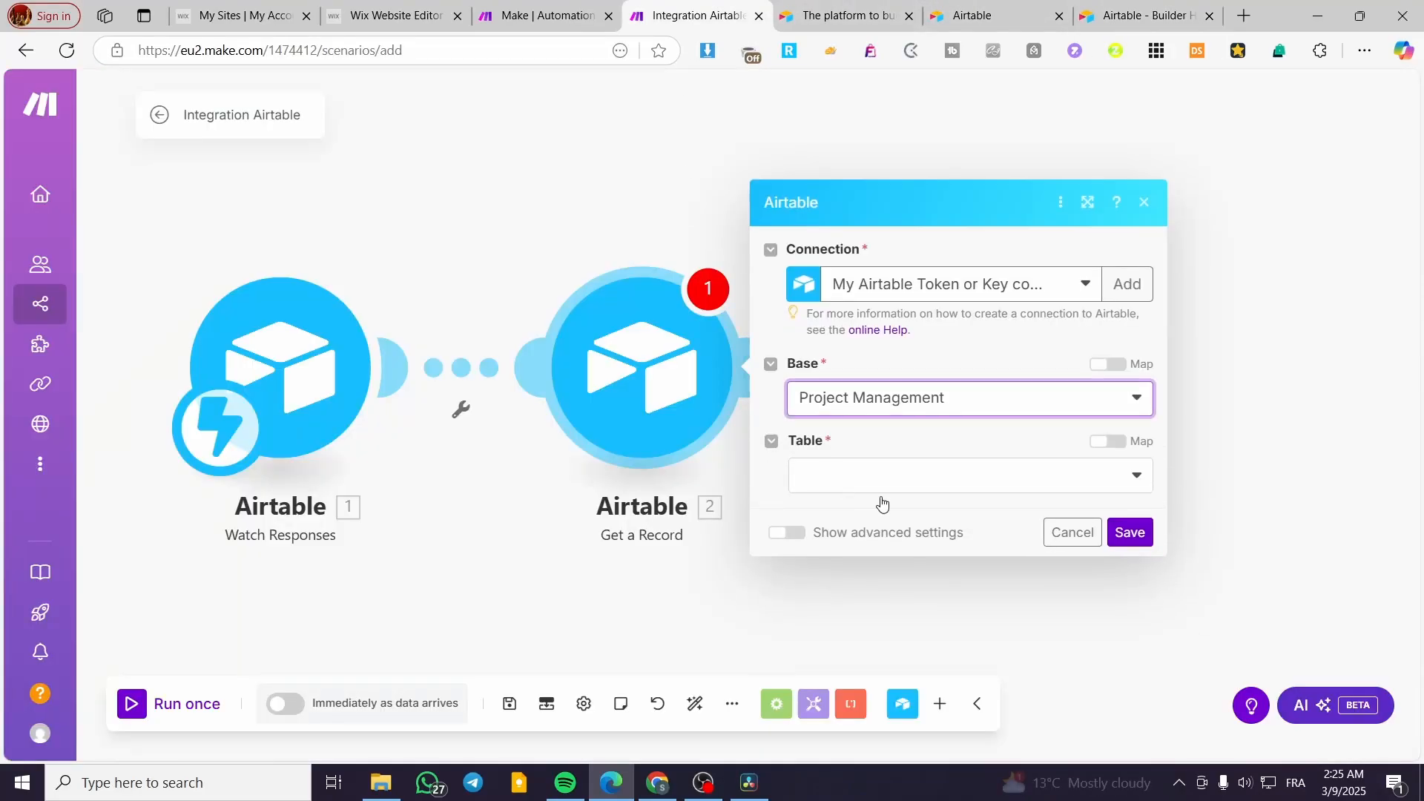
Compare the available table choices with the tables in Airtable's Project Management base and return to the Make scenario
left_click(978, 484)
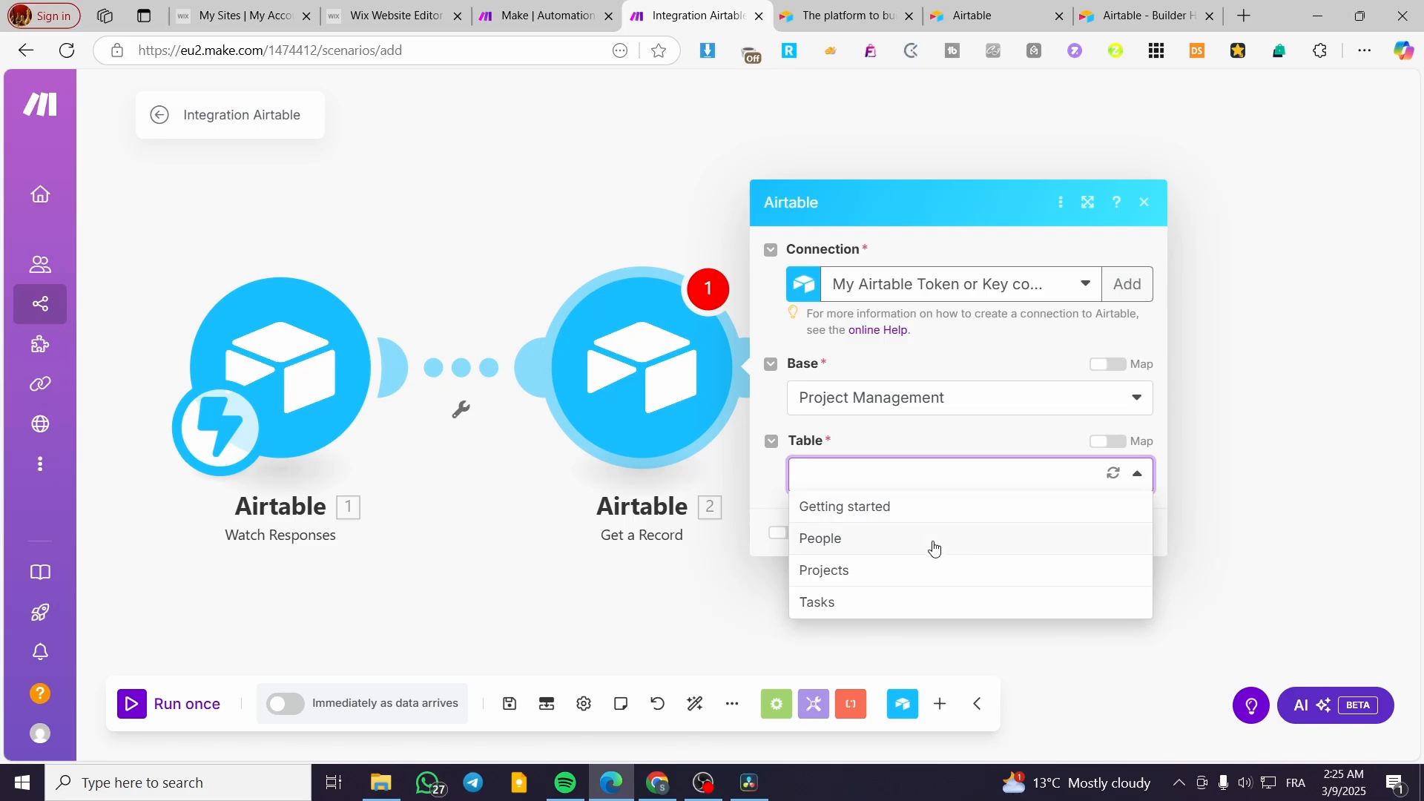
left_click(1017, 9)
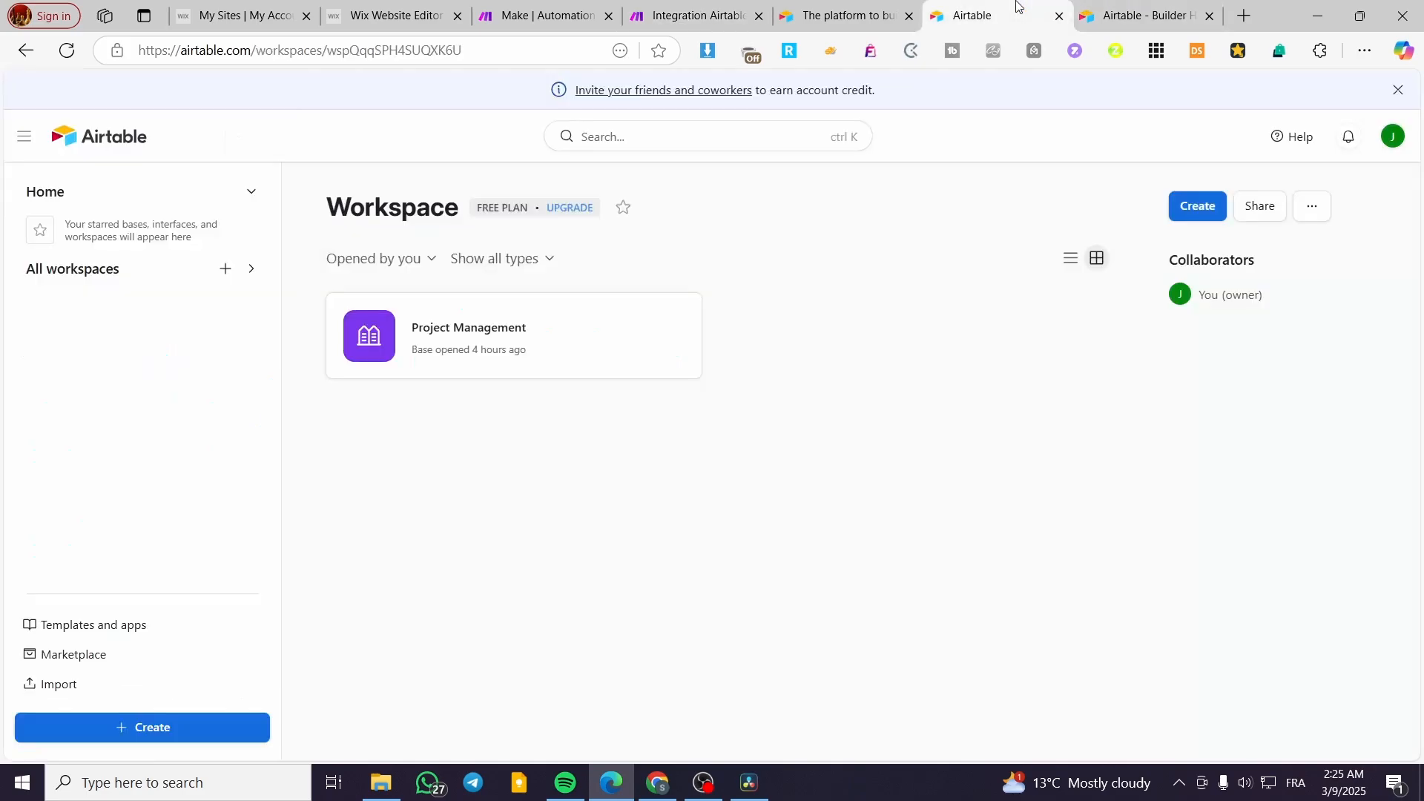
left_click(416, 327)
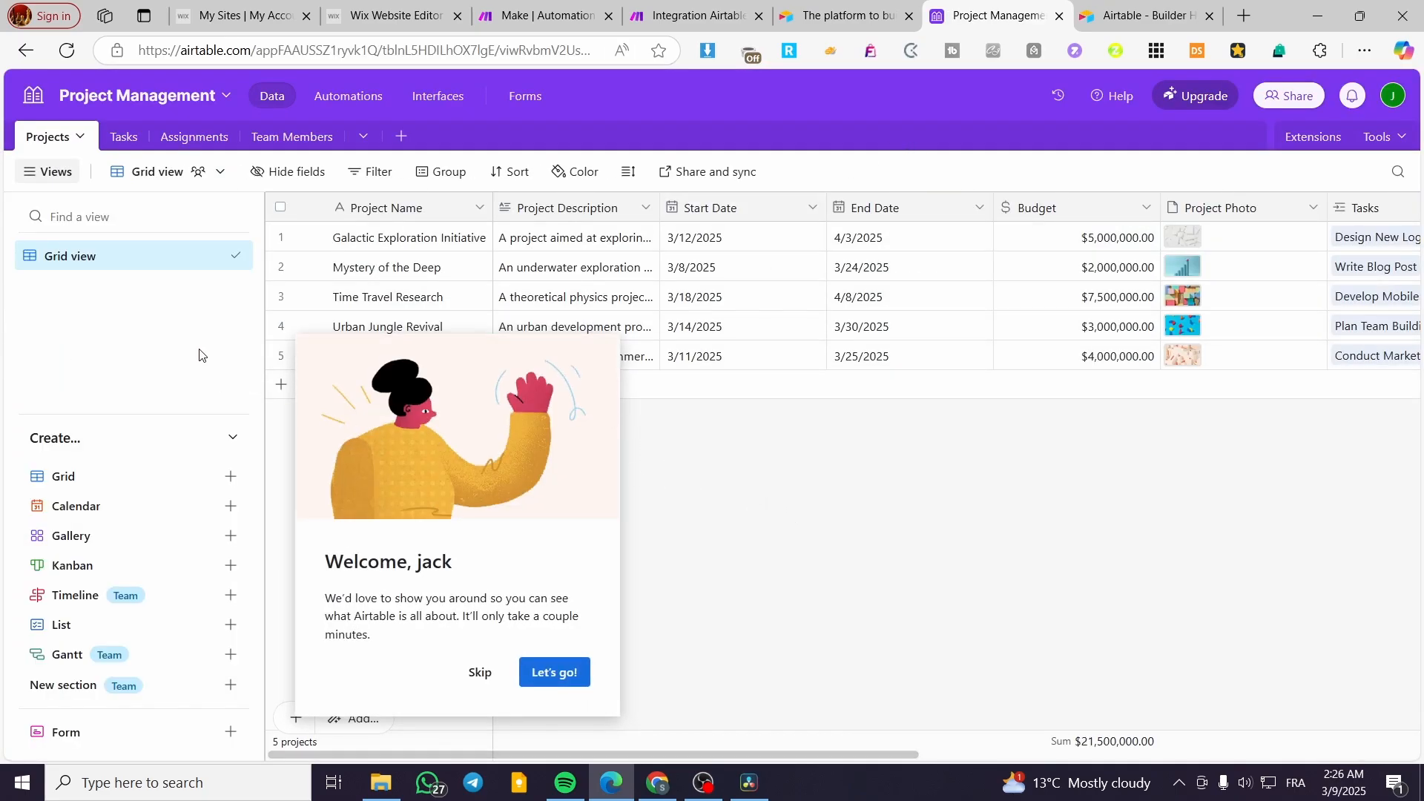
left_click(719, 7)
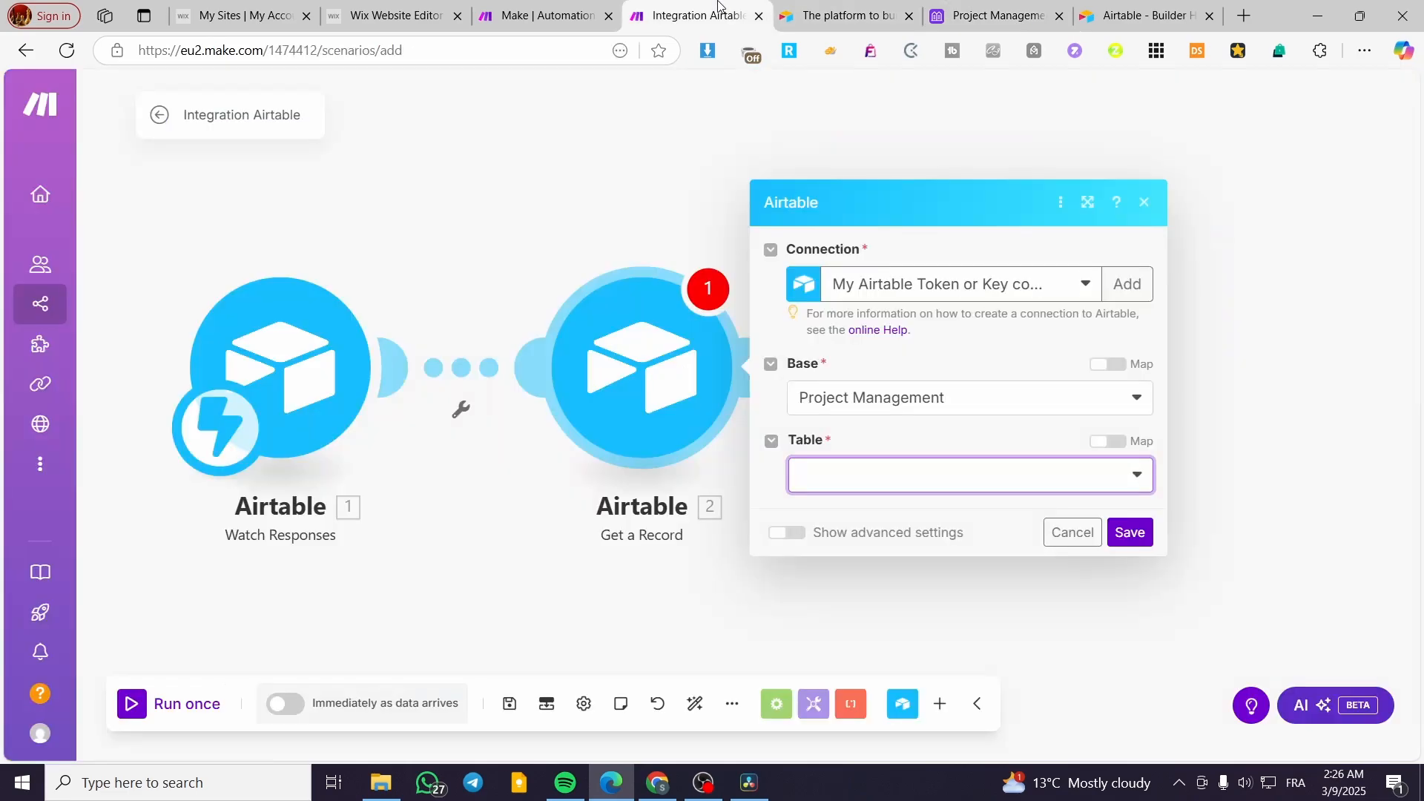
Set the Get a Record table to Projects and try to save the module with an empty Record ID
left_click(1022, 489)
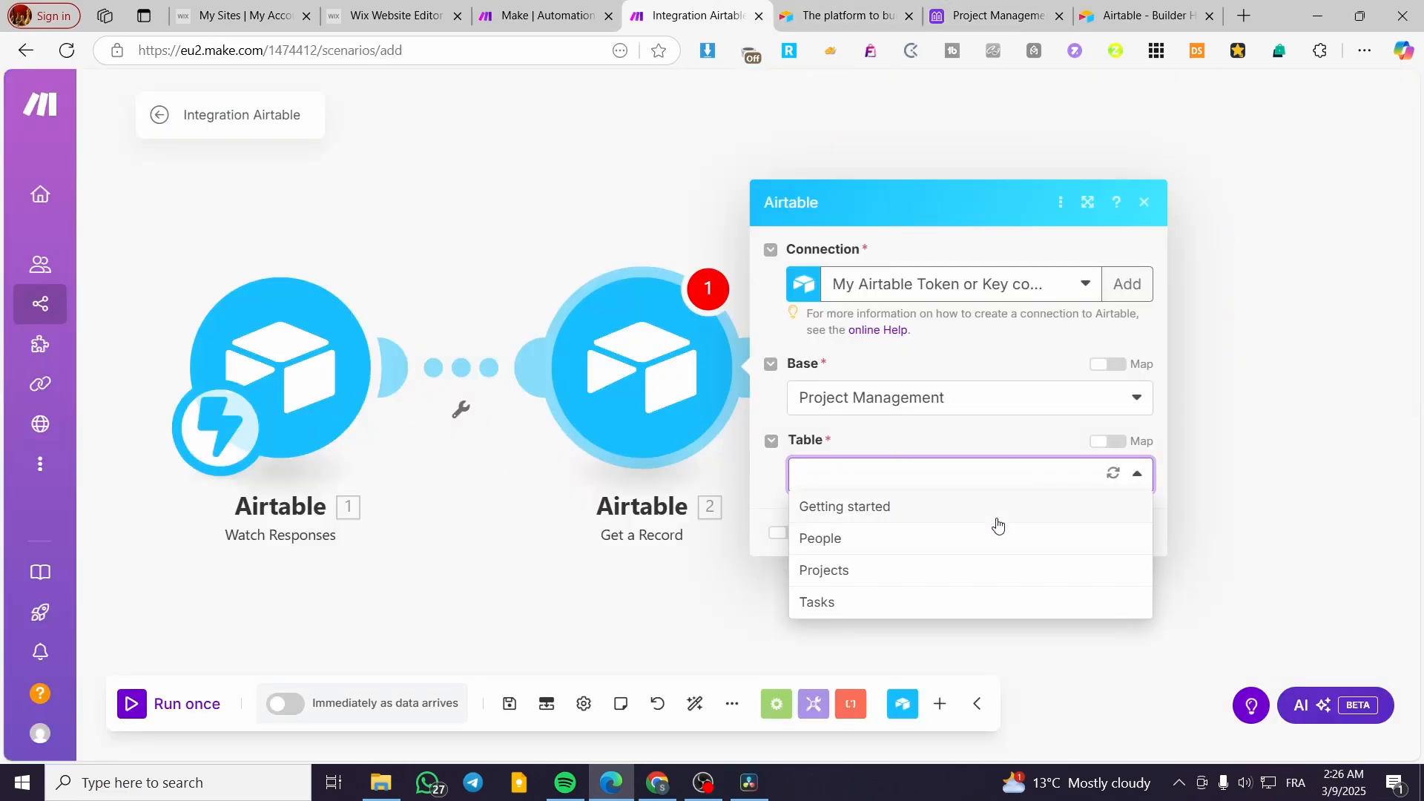
left_click(990, 577)
left_click(932, 519)
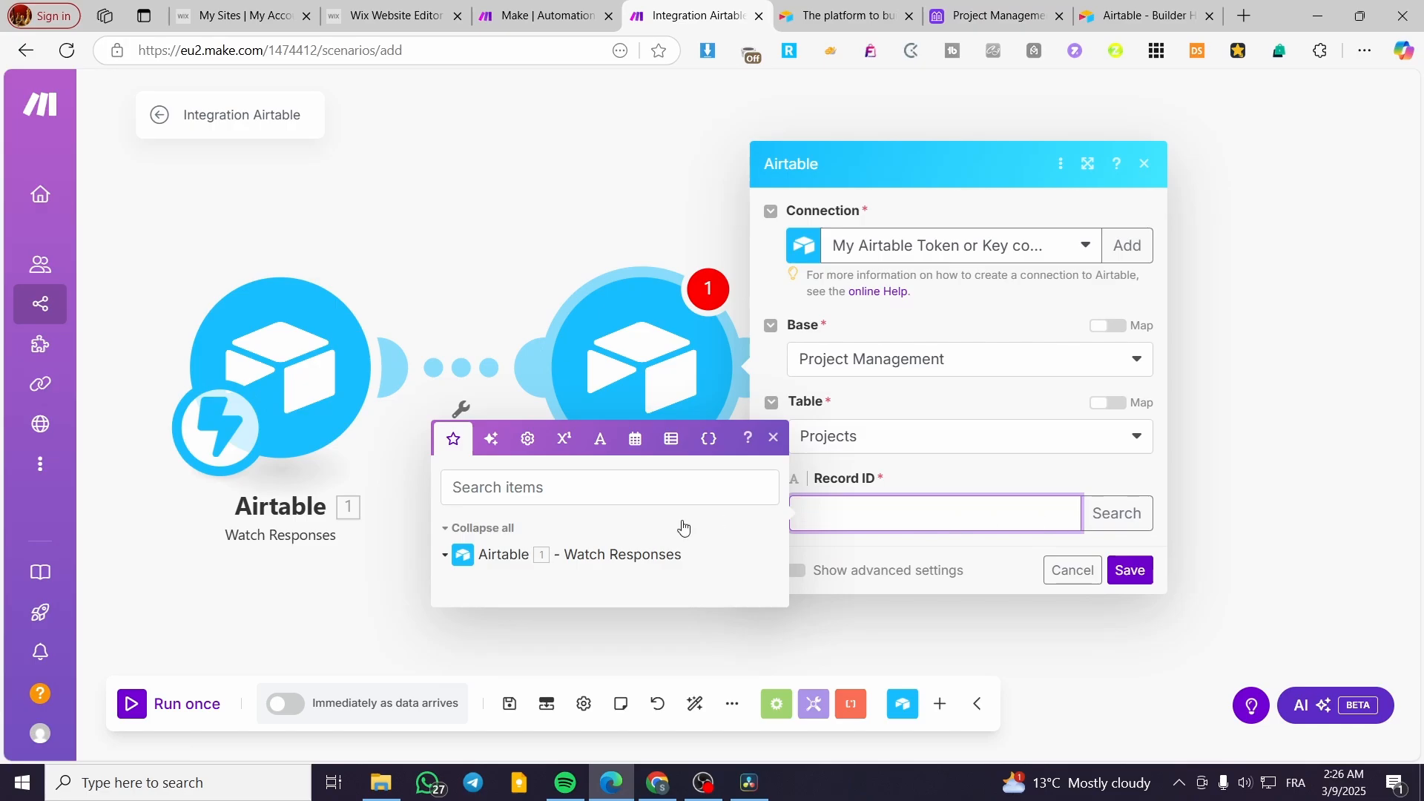
left_click(586, 558)
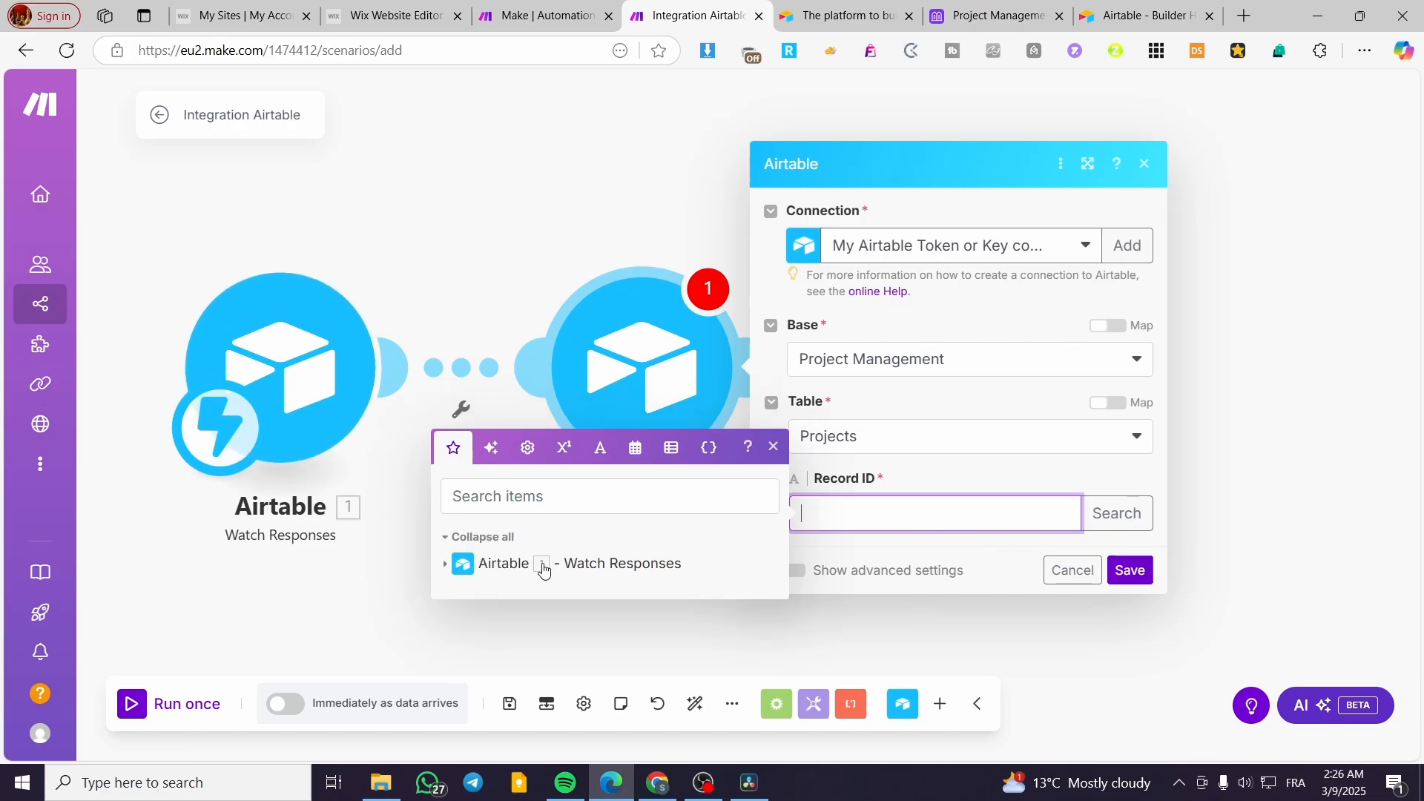
left_click(1128, 572)
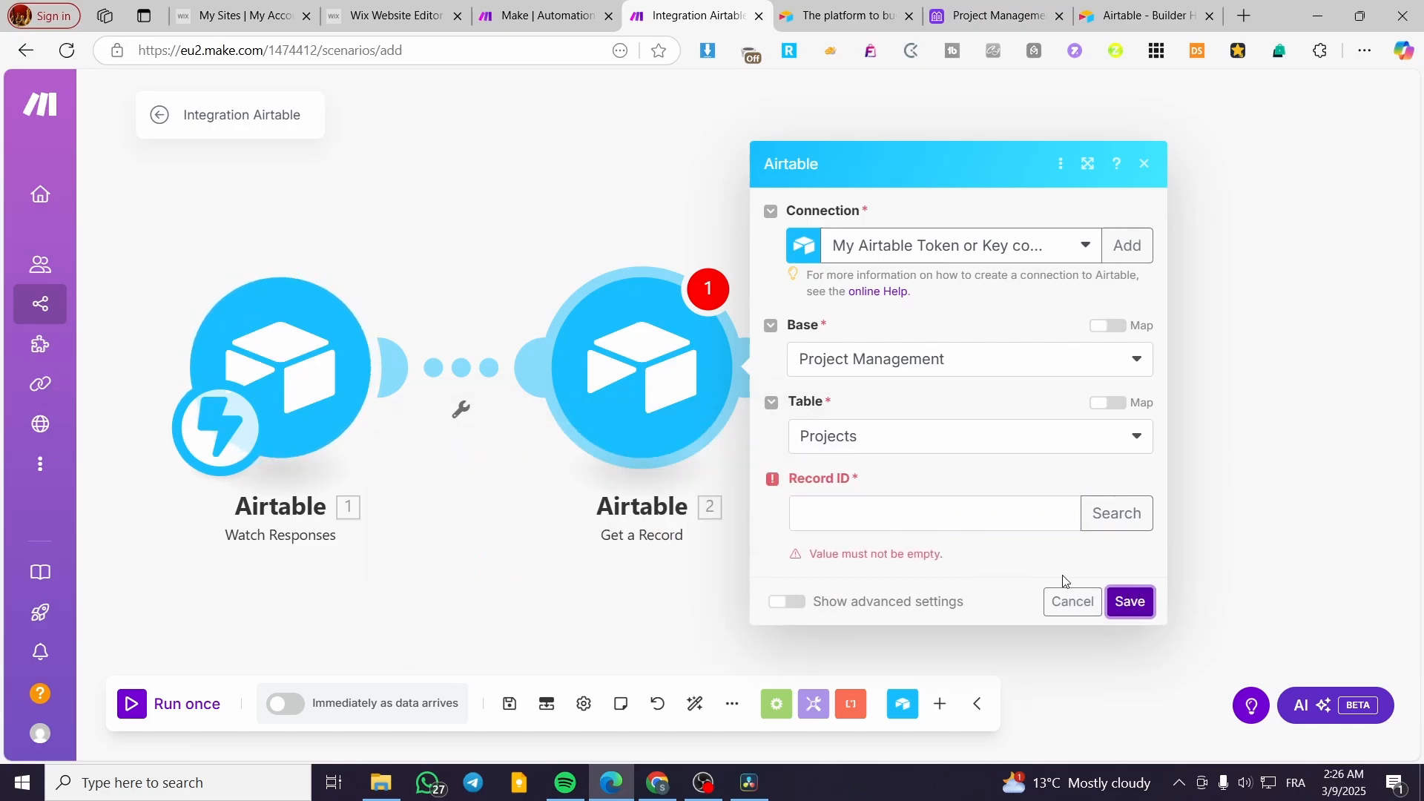
Change the table to Getting started, try a record ID search without a display field, and close the module settings
left_click(964, 437)
left_click(954, 468)
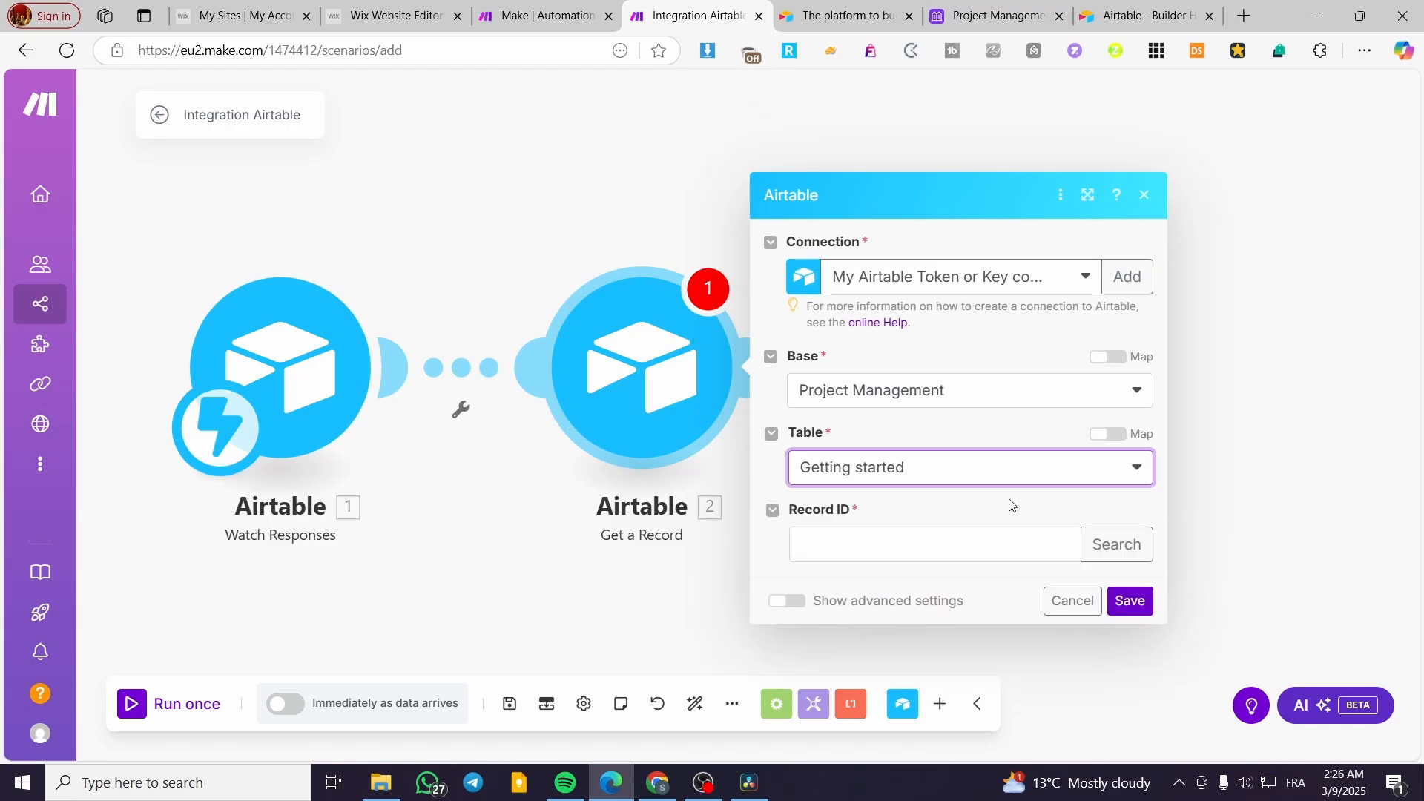
left_click(1120, 512)
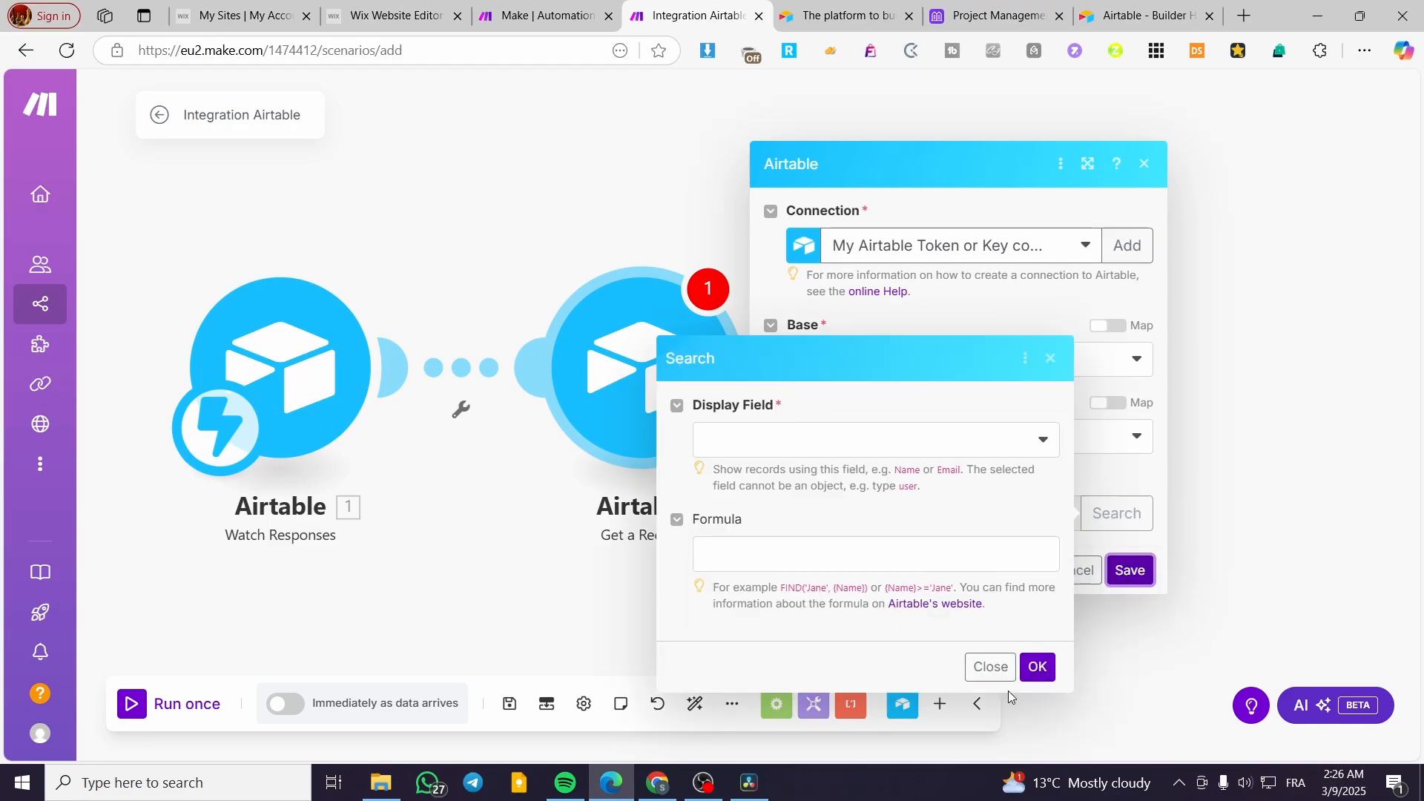
left_click(1039, 672)
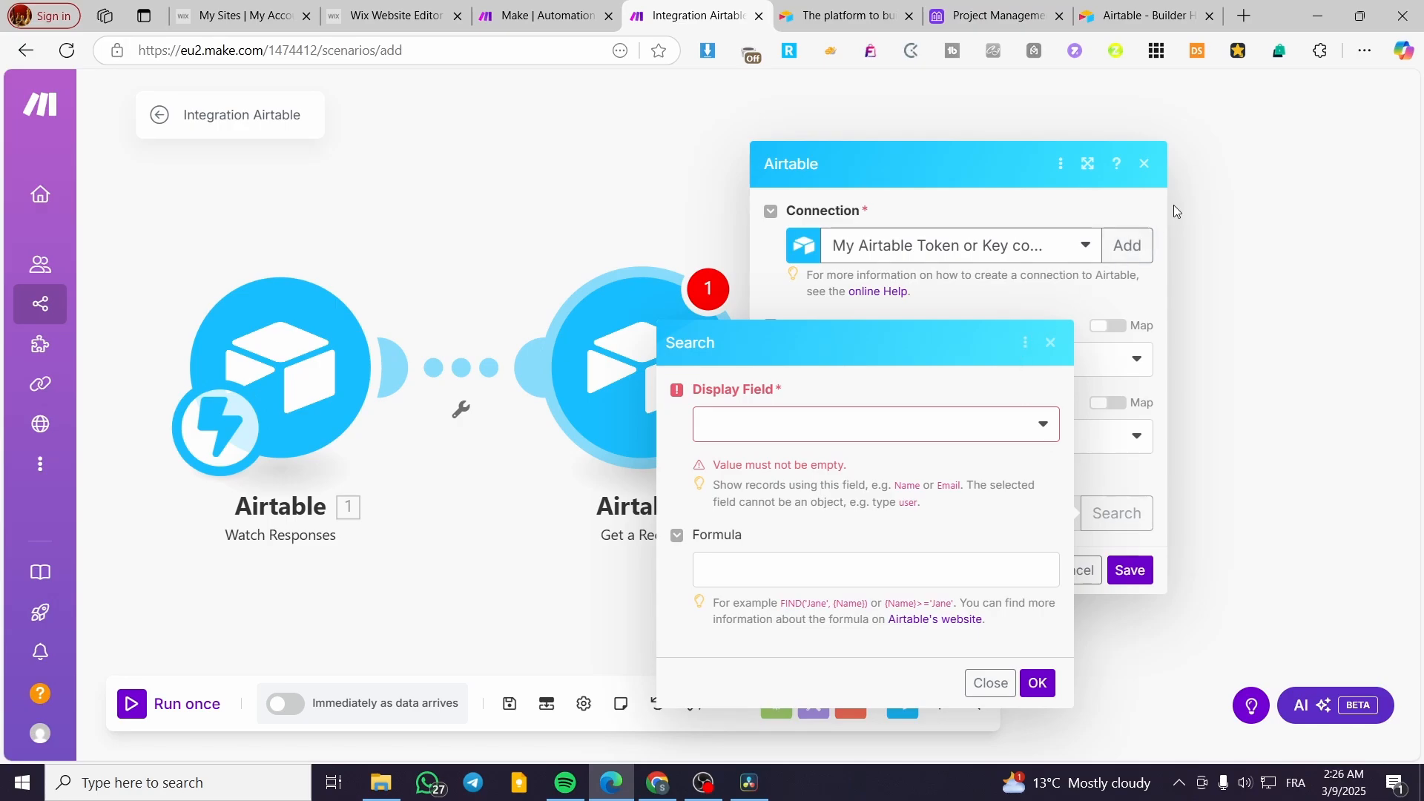
left_click(1143, 163)
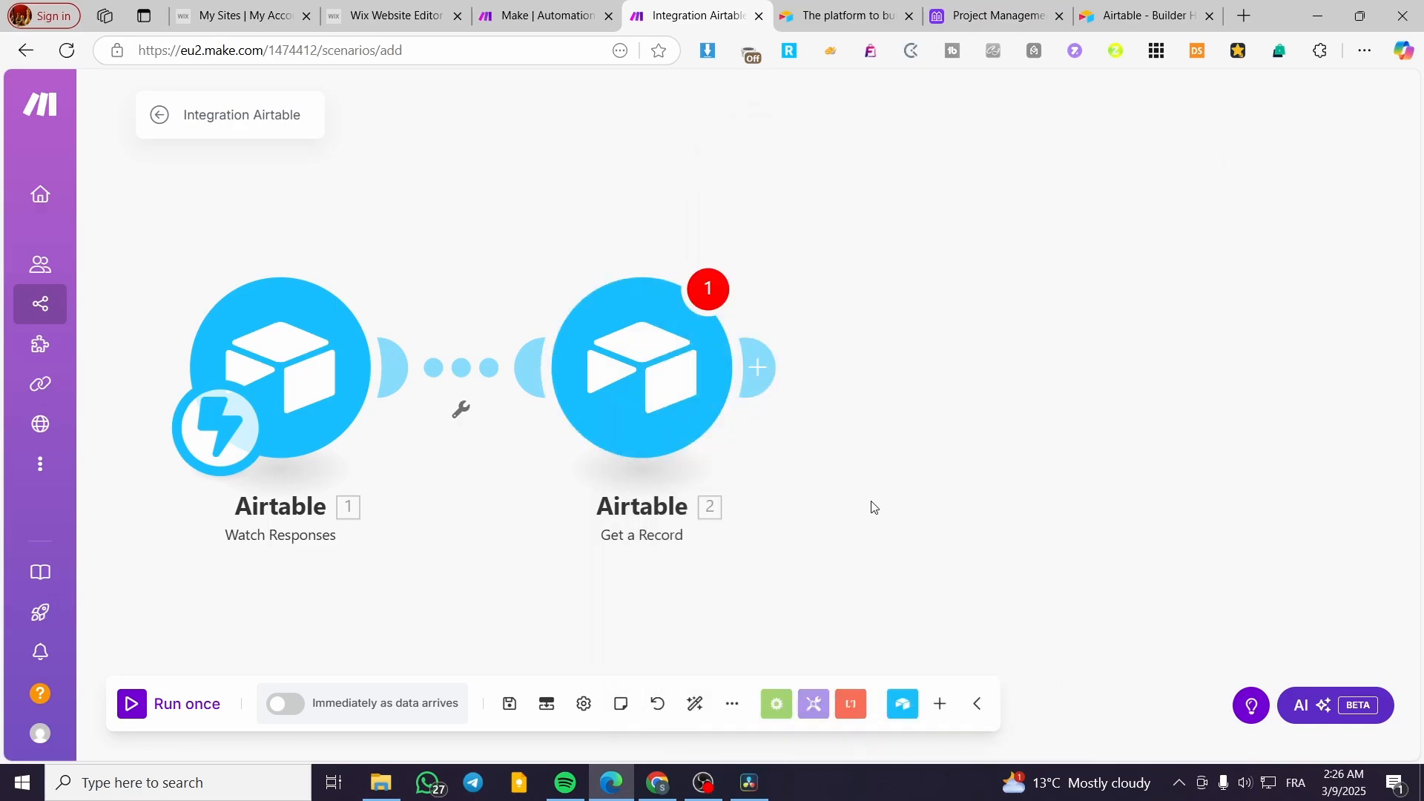
left_click(652, 403)
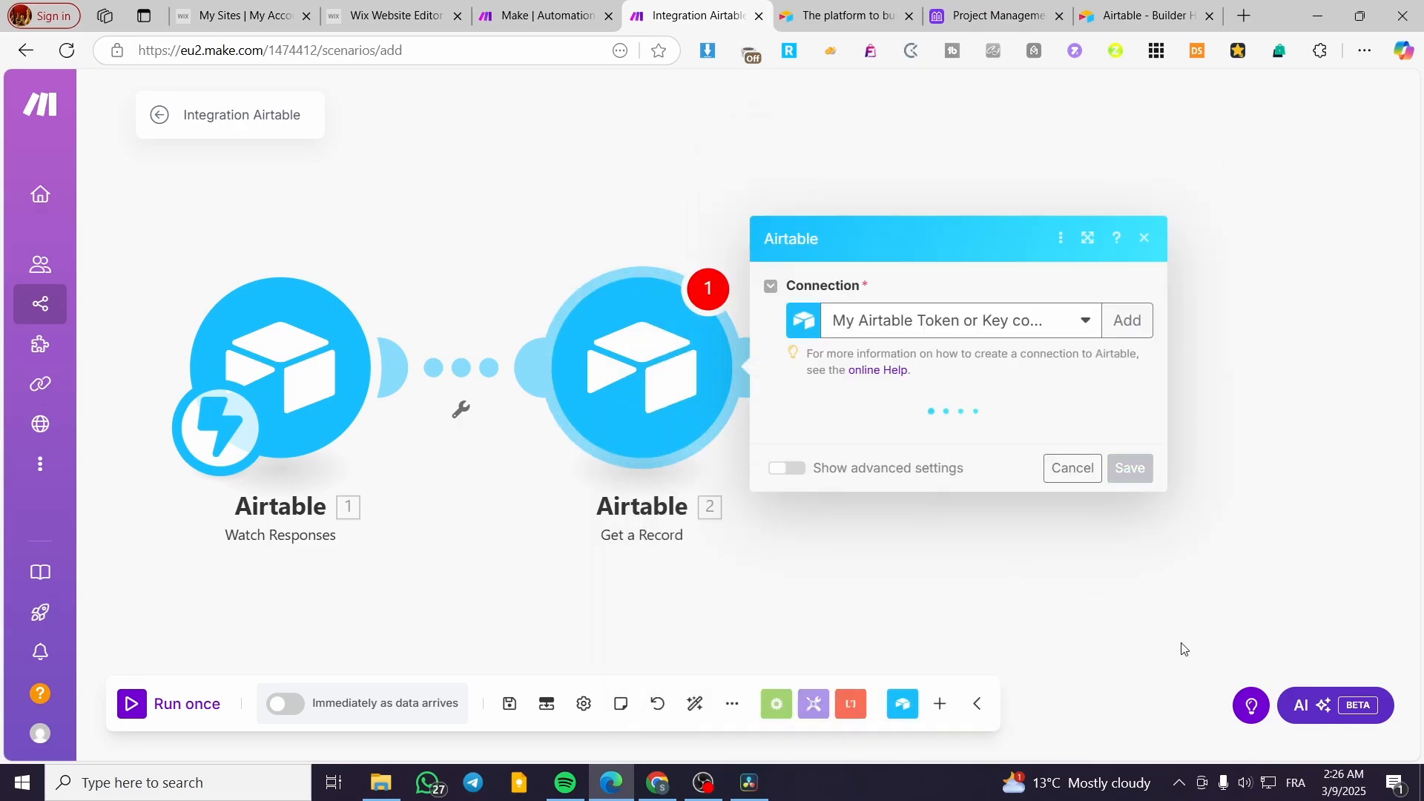
left_click(1208, 143)
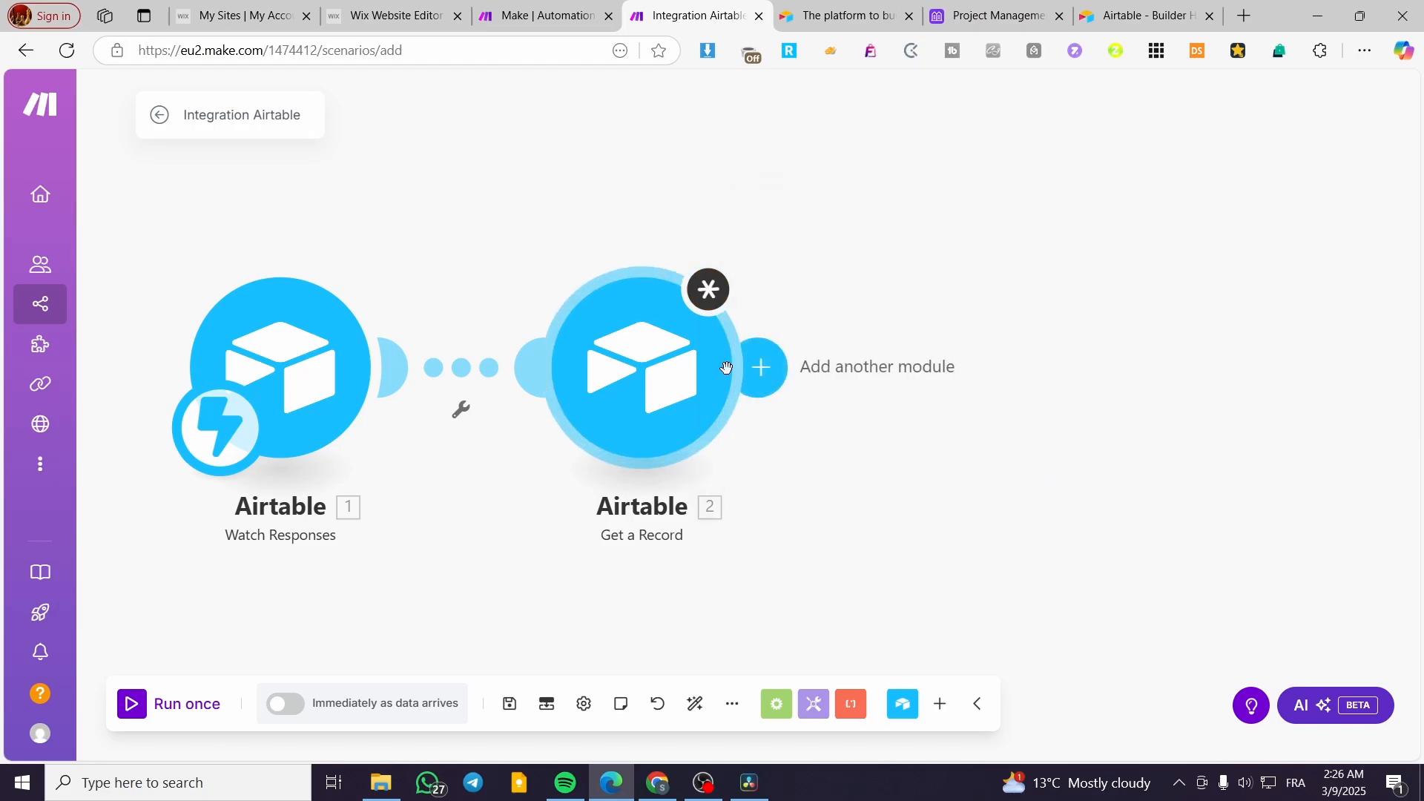